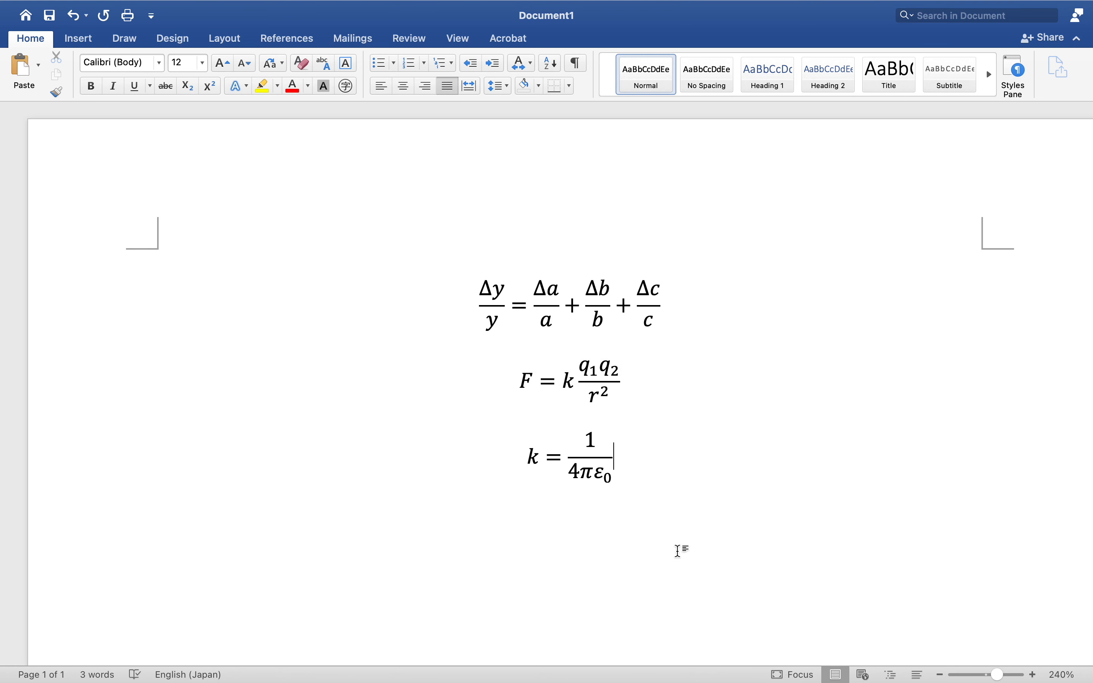
Step: Insert a new equation below the existing three, starting with an empty stacked fraction followed by an equals sign
key(Down)
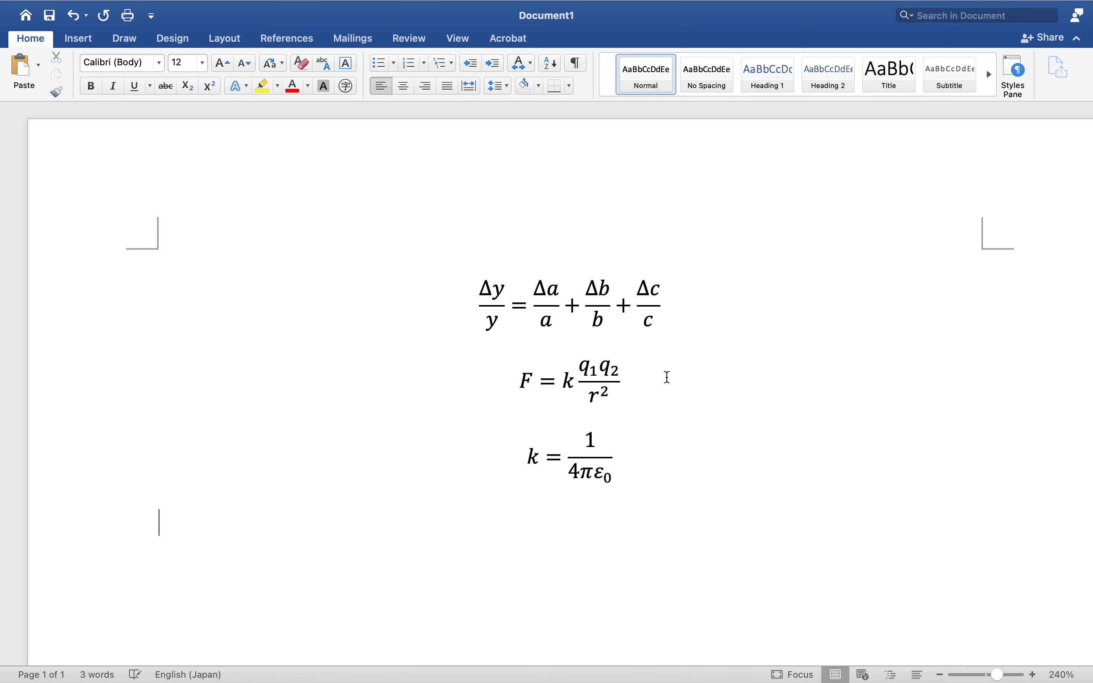
click(78, 38)
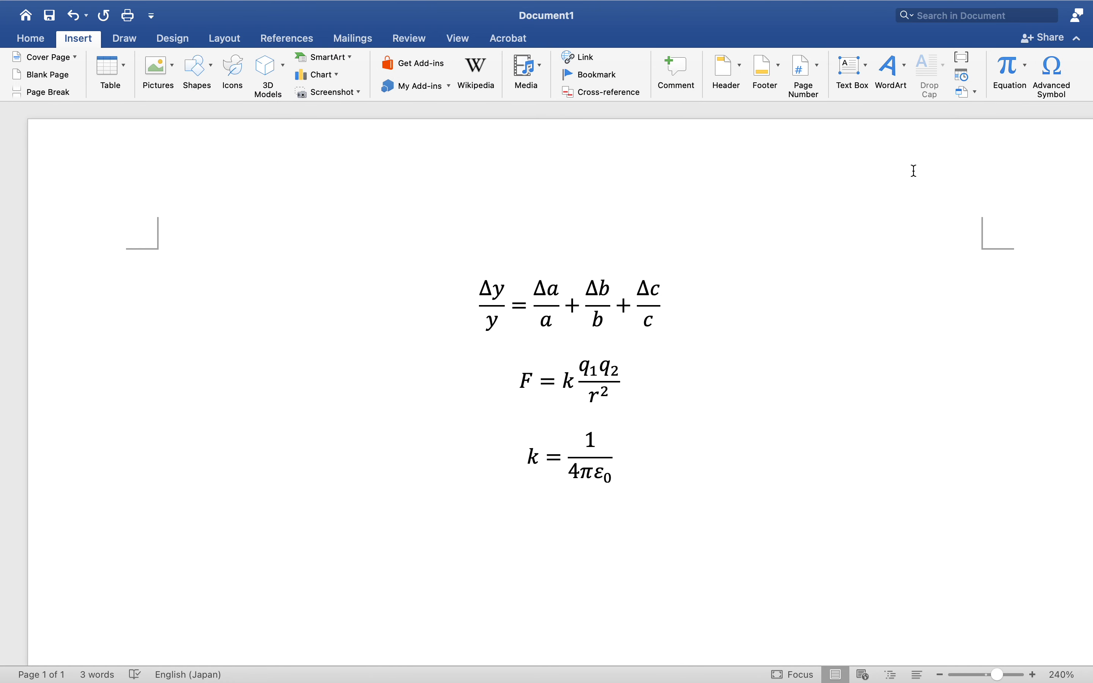
click(1006, 69)
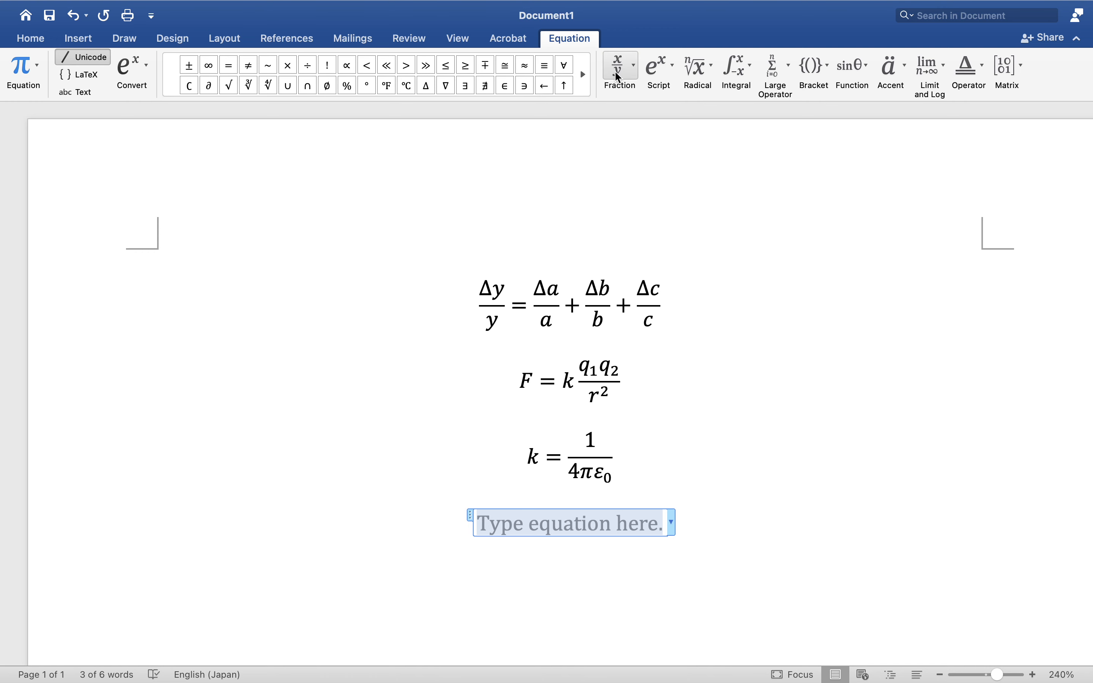
click(633, 67)
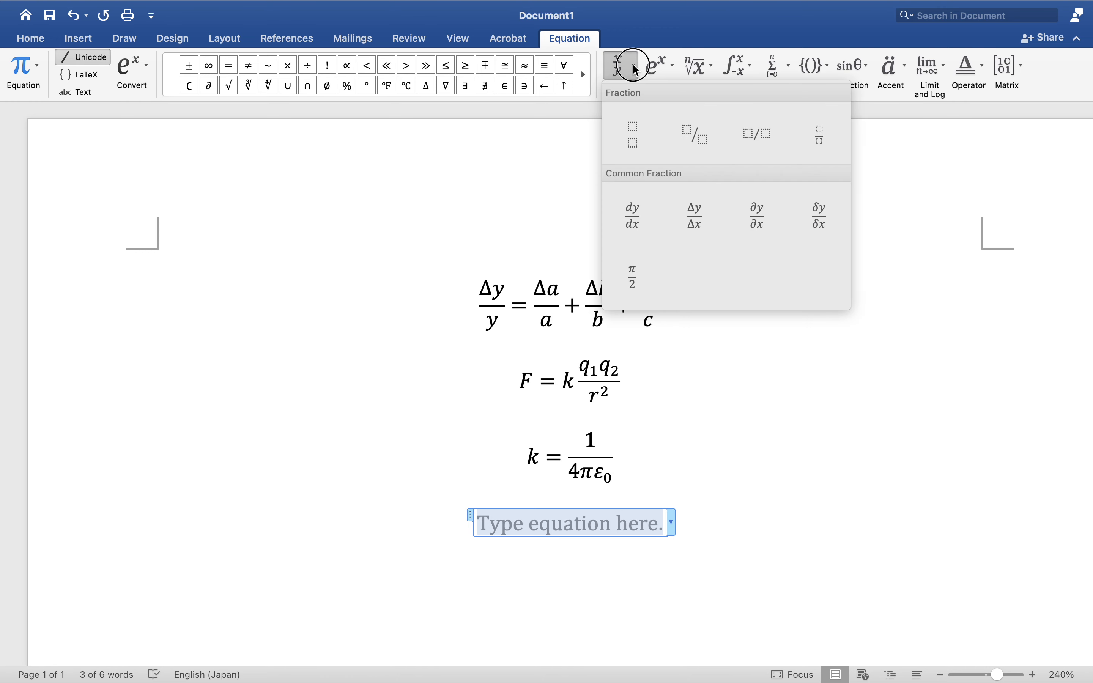
click(635, 136)
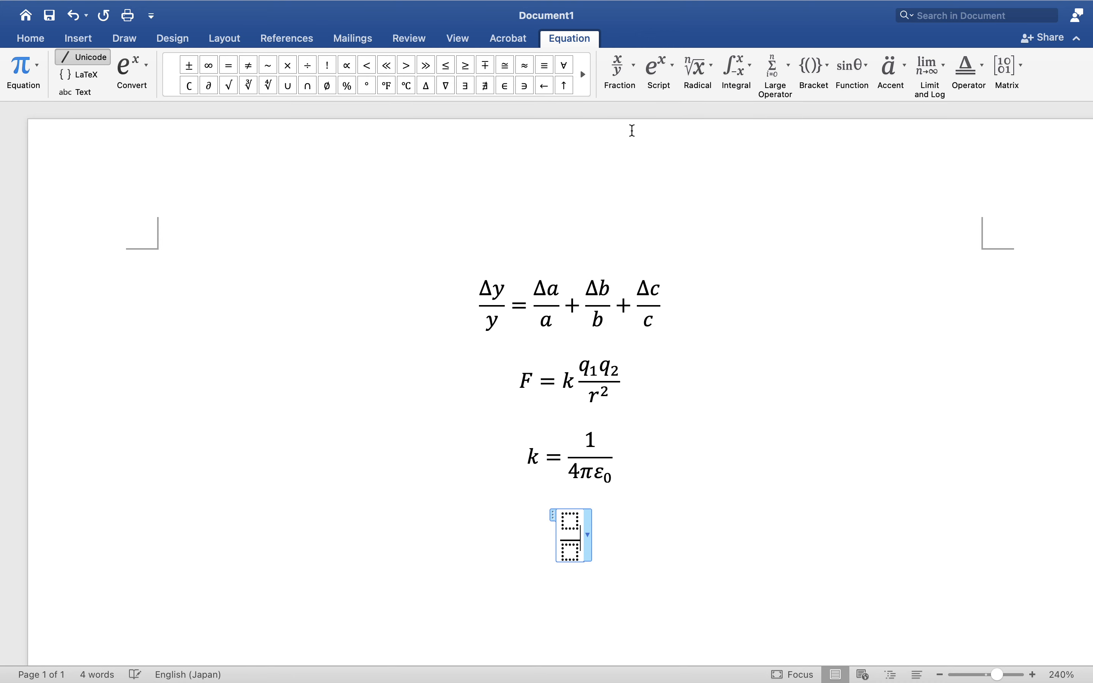
text(=)
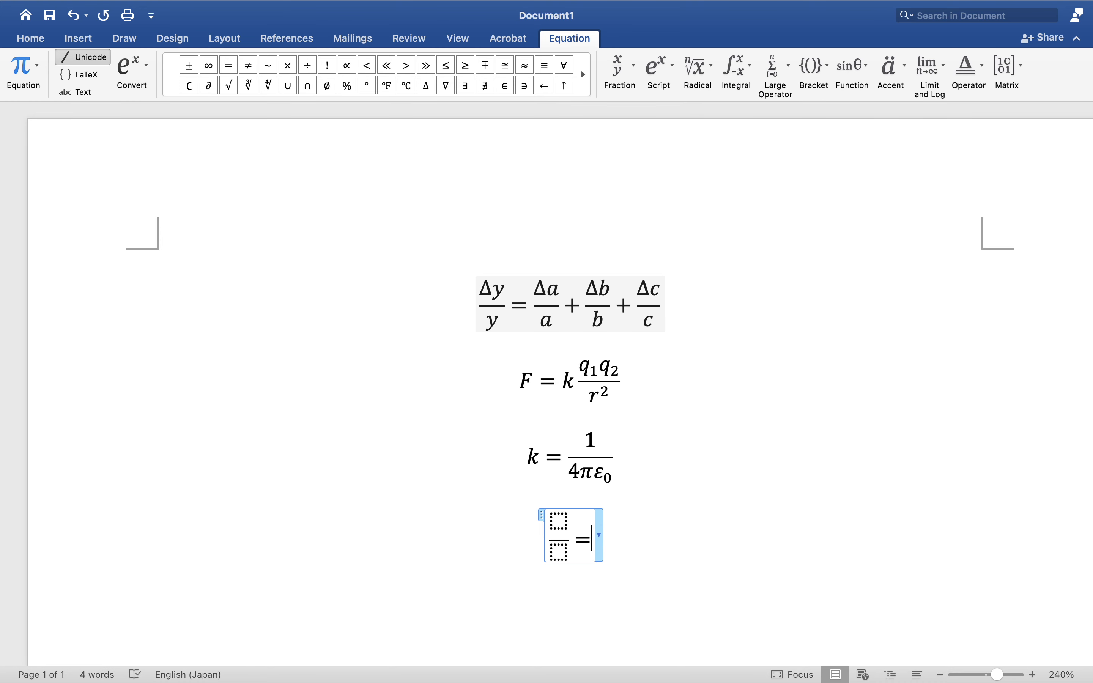
Step: Add three empty stacked fractions after the equals sign, separated by plus signs
click(637, 72)
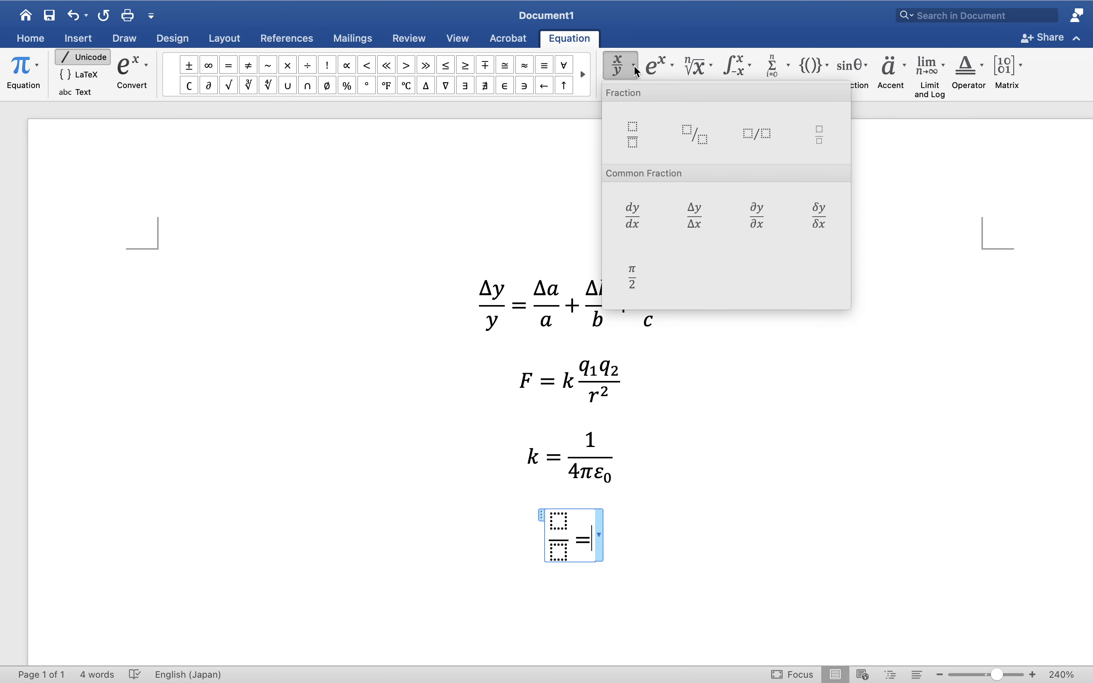
click(629, 138)
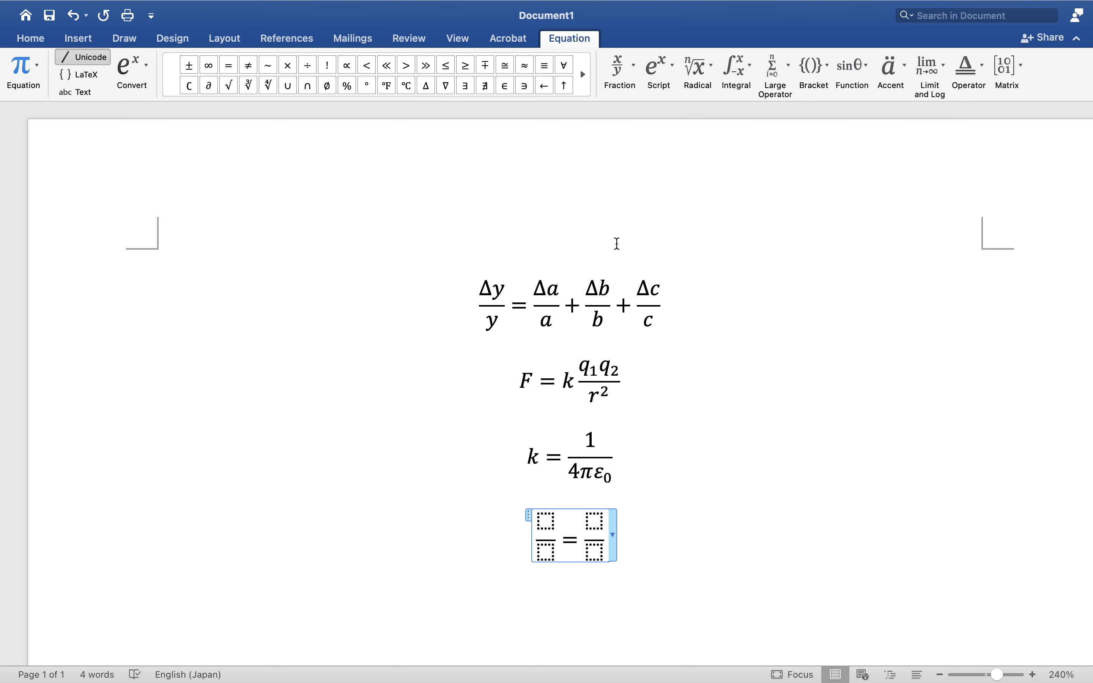
text(+)
click(628, 62)
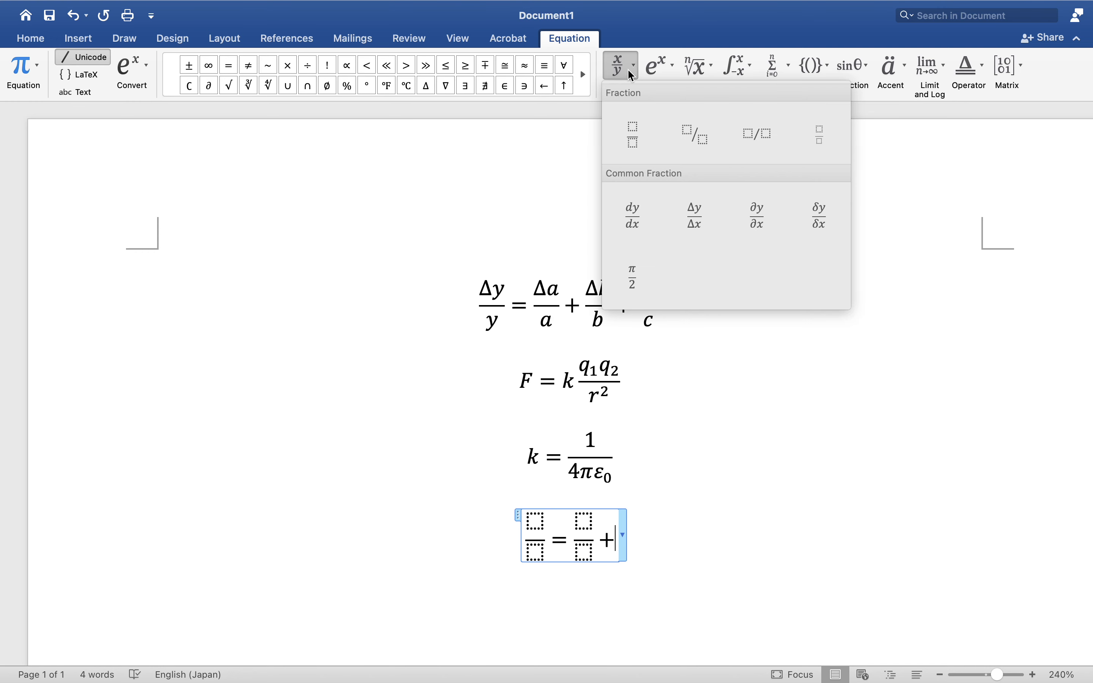
click(633, 141)
text(+)
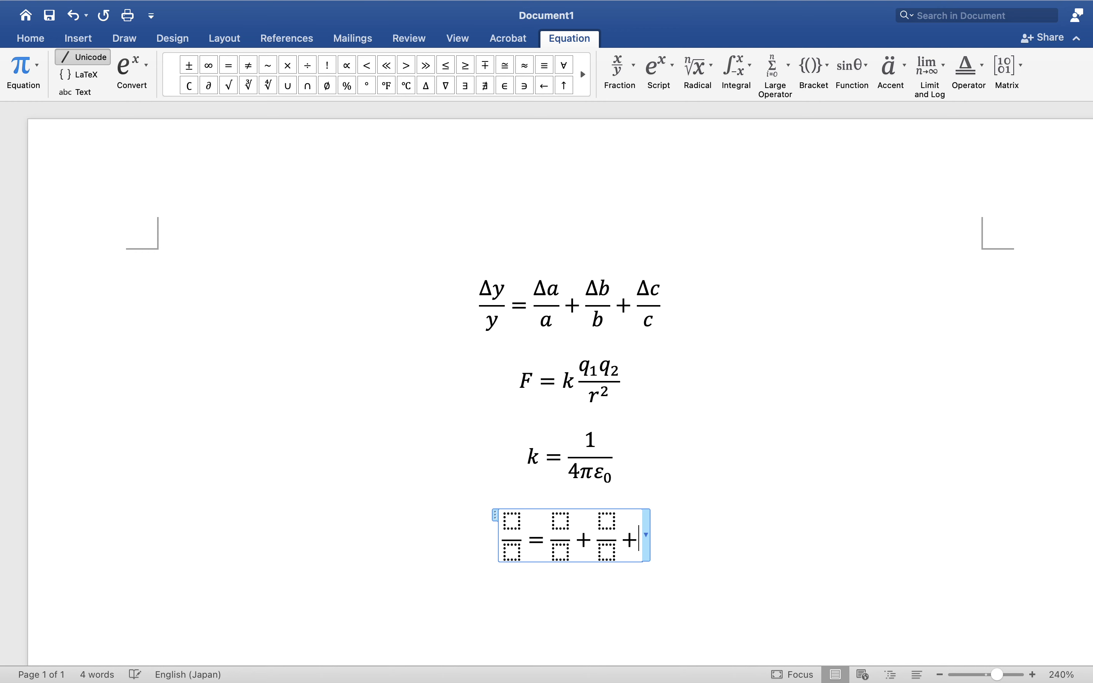
click(634, 72)
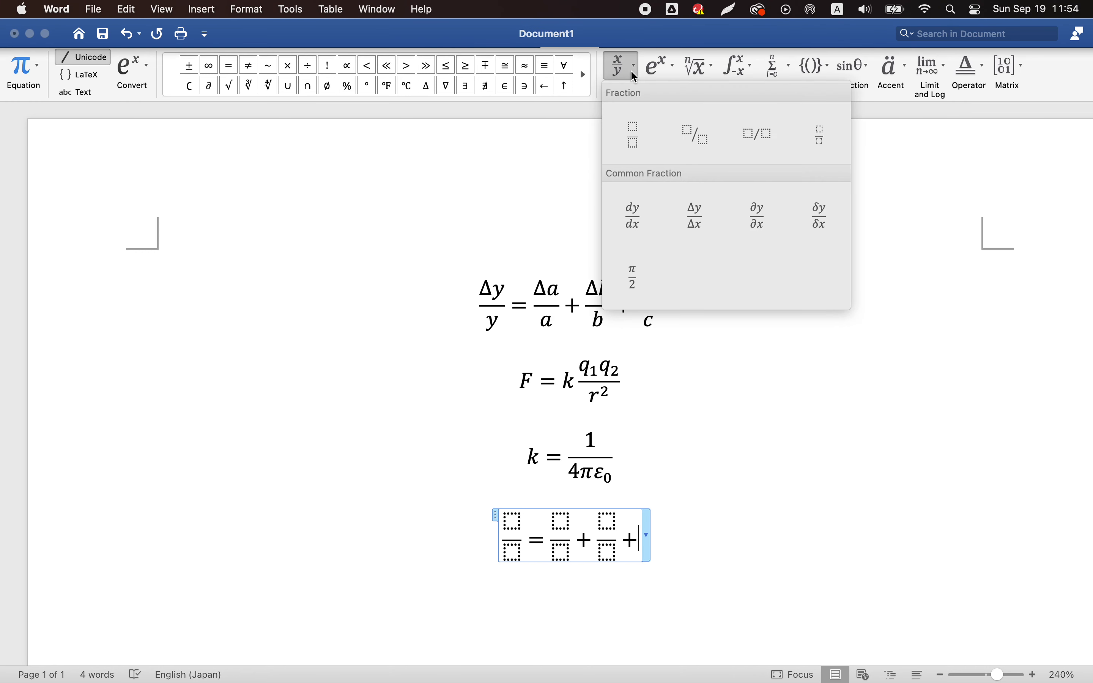
click(630, 140)
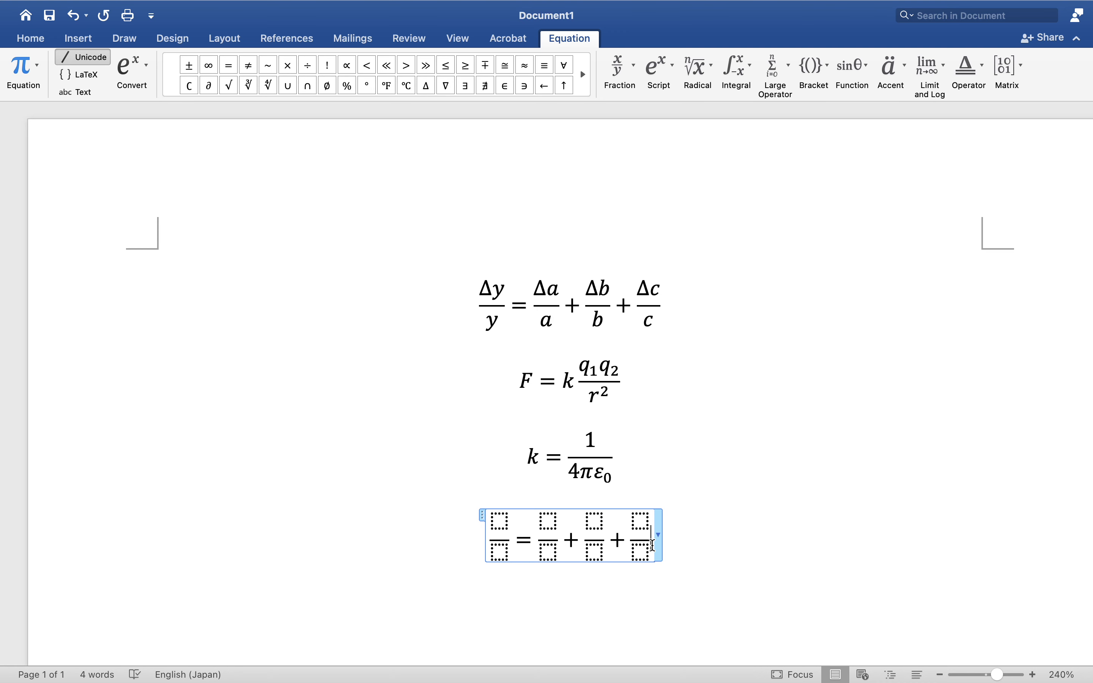
Step: Insert the Δ symbol from the Basic Math set into the numerator of the new equation's first fraction
click(499, 521)
scroll(497, 523, up, 5)
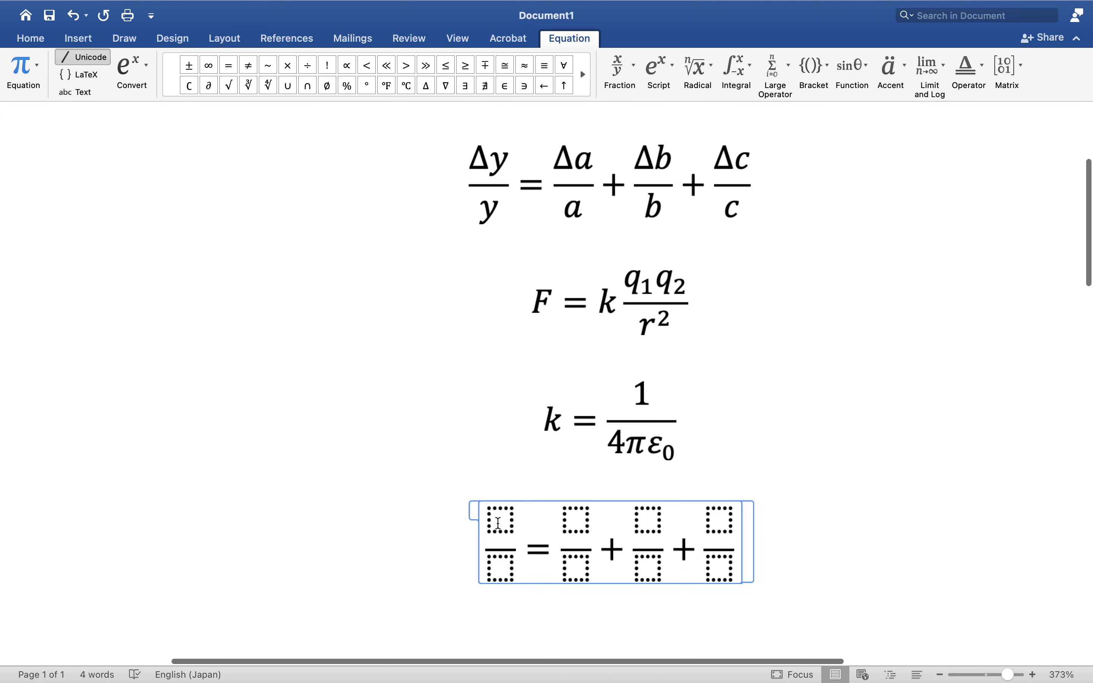
scroll(503, 520, right, 2)
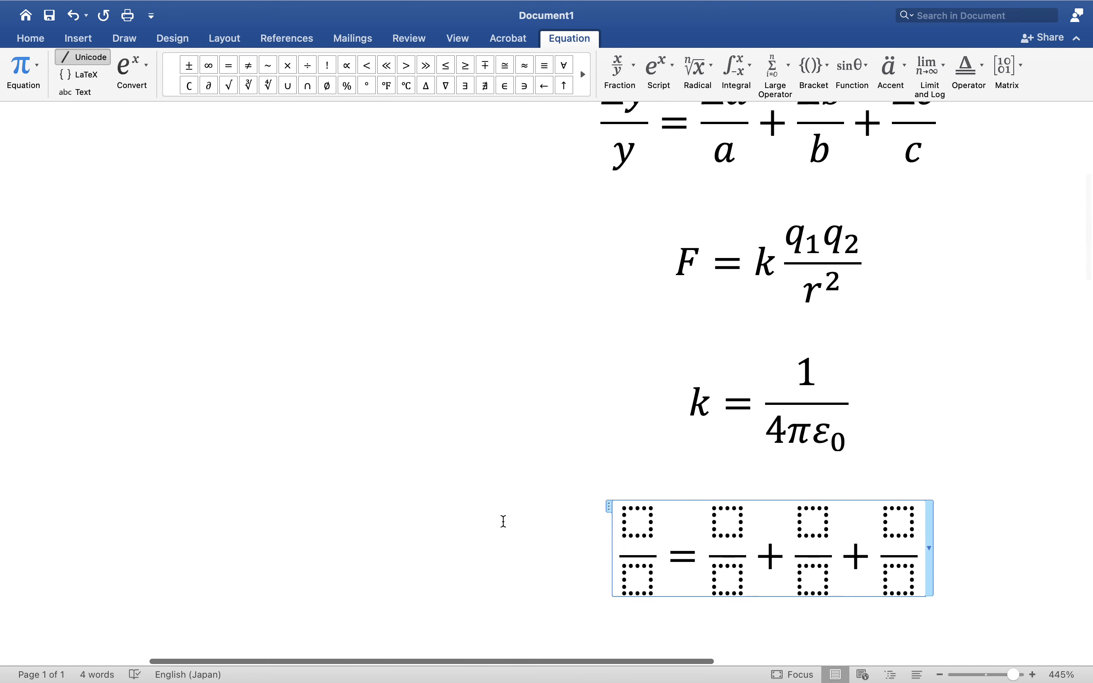
right_click(504, 525)
click(442, 527)
click(446, 525)
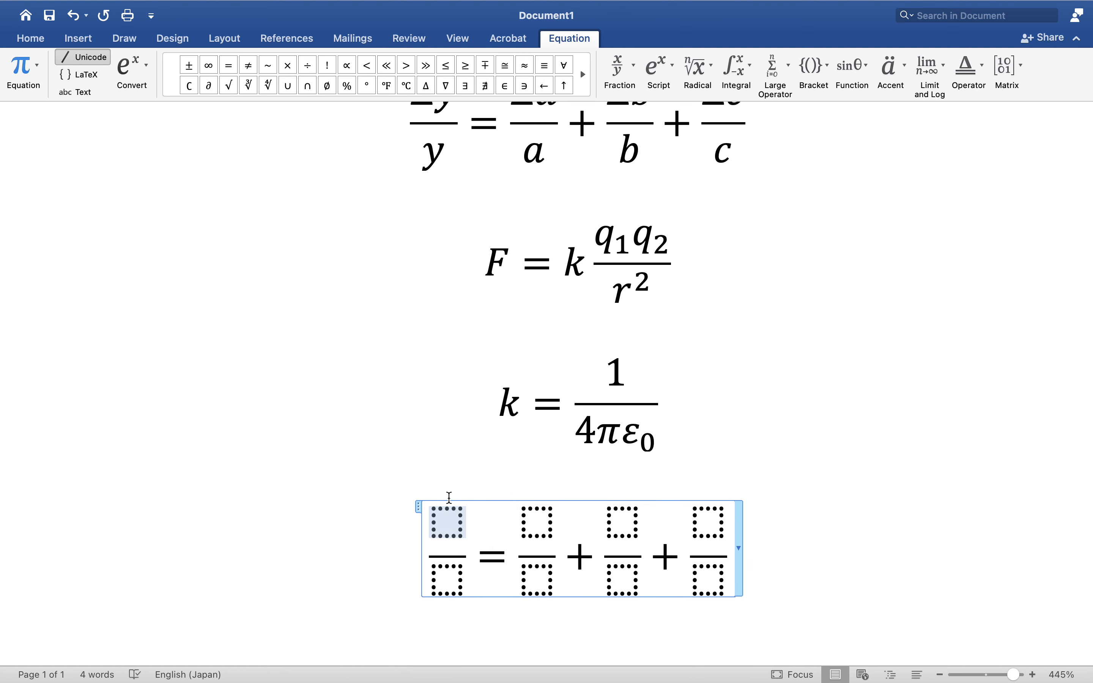
scroll(449, 497, down, 3)
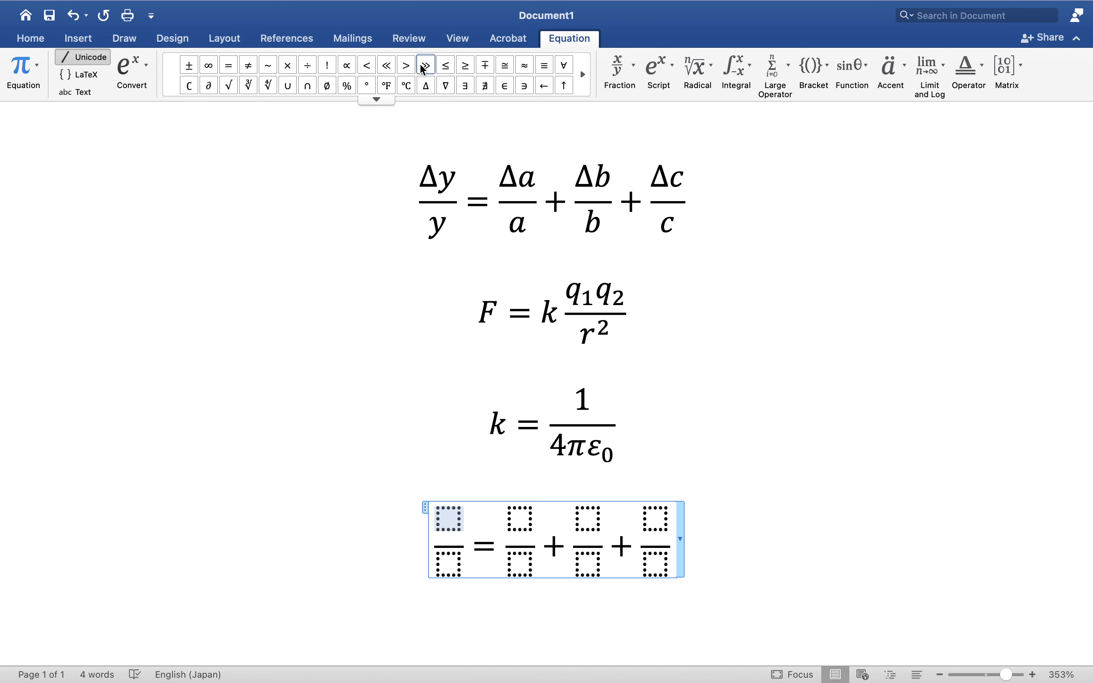
click(387, 104)
scroll(359, 199, down, 3)
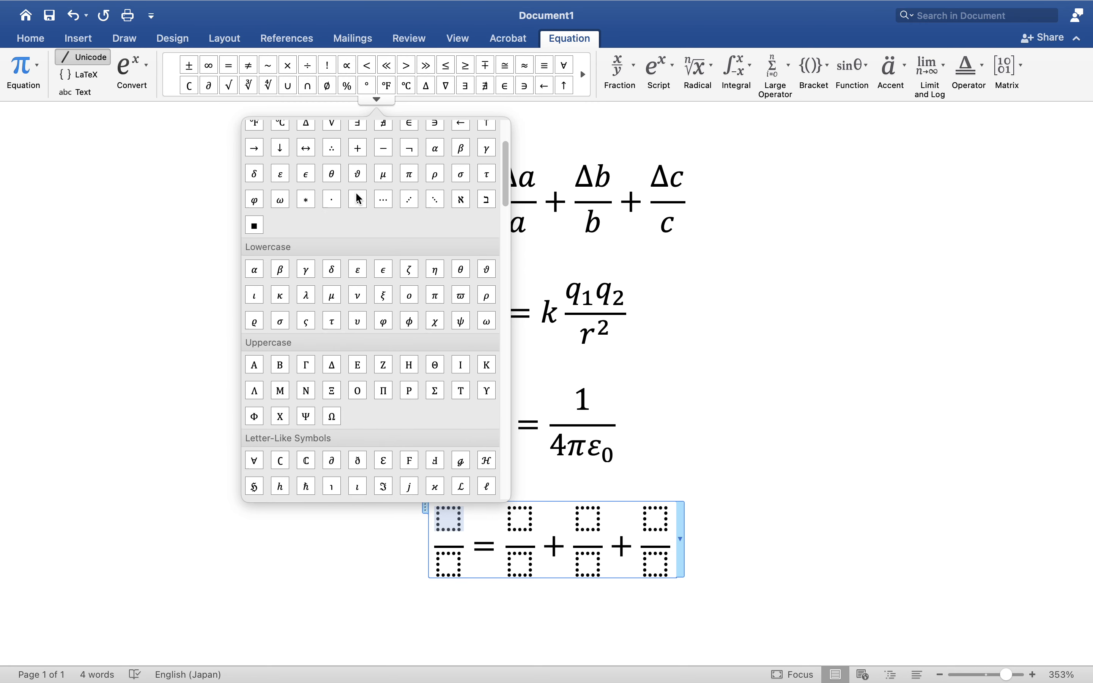
scroll(359, 198, up, 3)
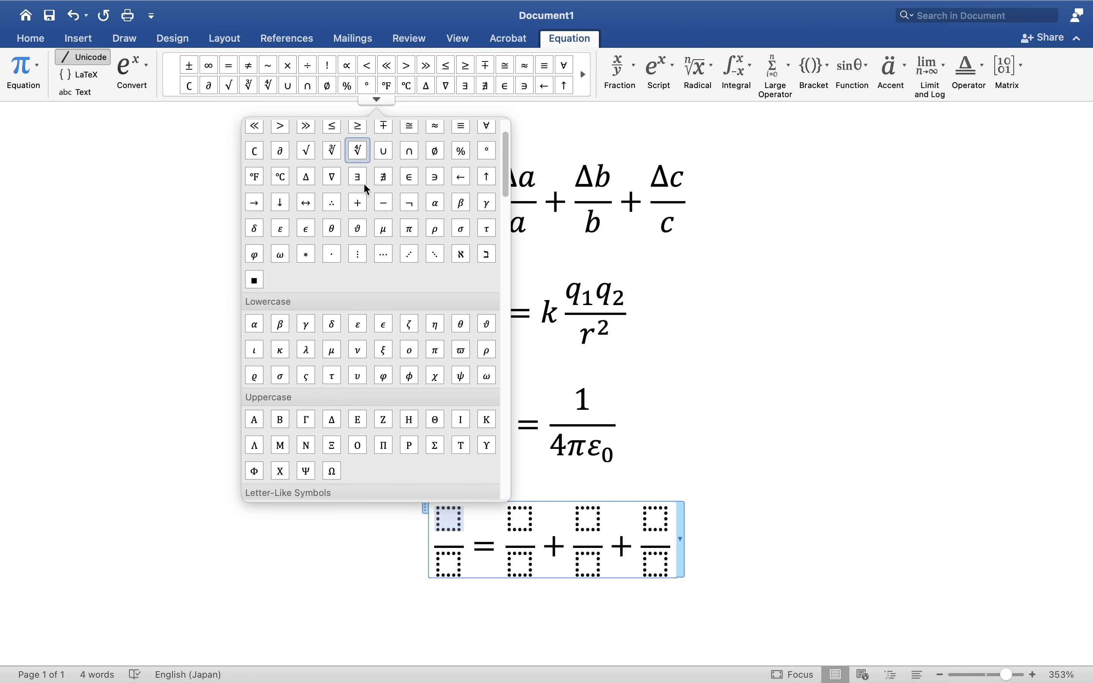
scroll(359, 262, down, 10)
scroll(361, 267, down, 10)
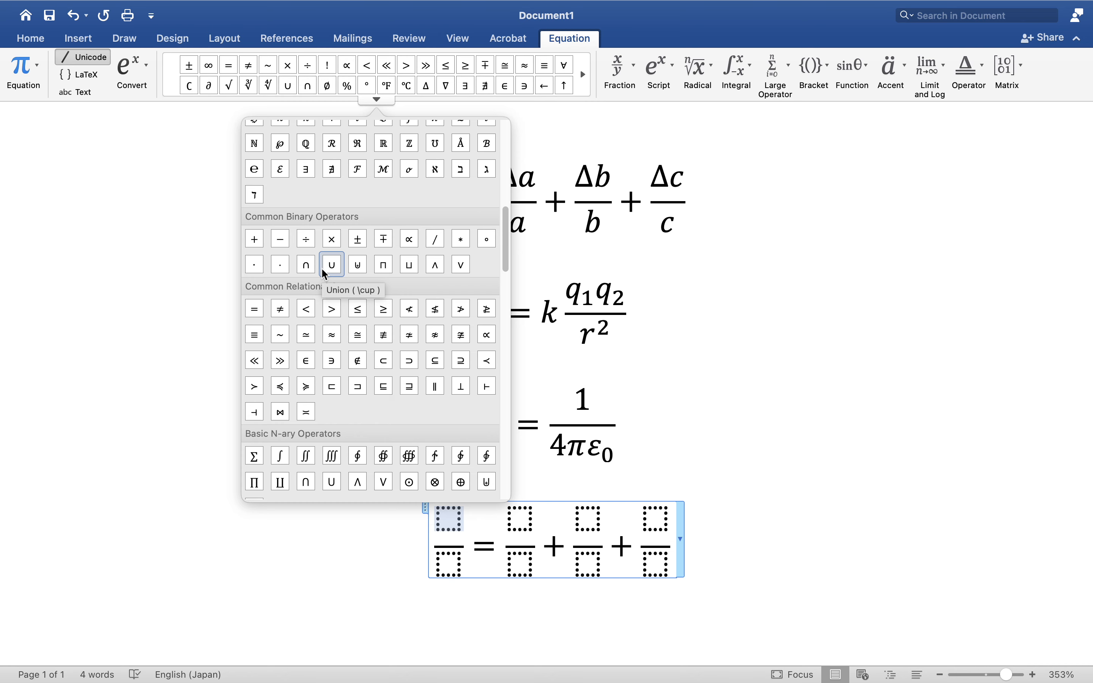
scroll(325, 273, up, 8)
scroll(325, 273, up, 12)
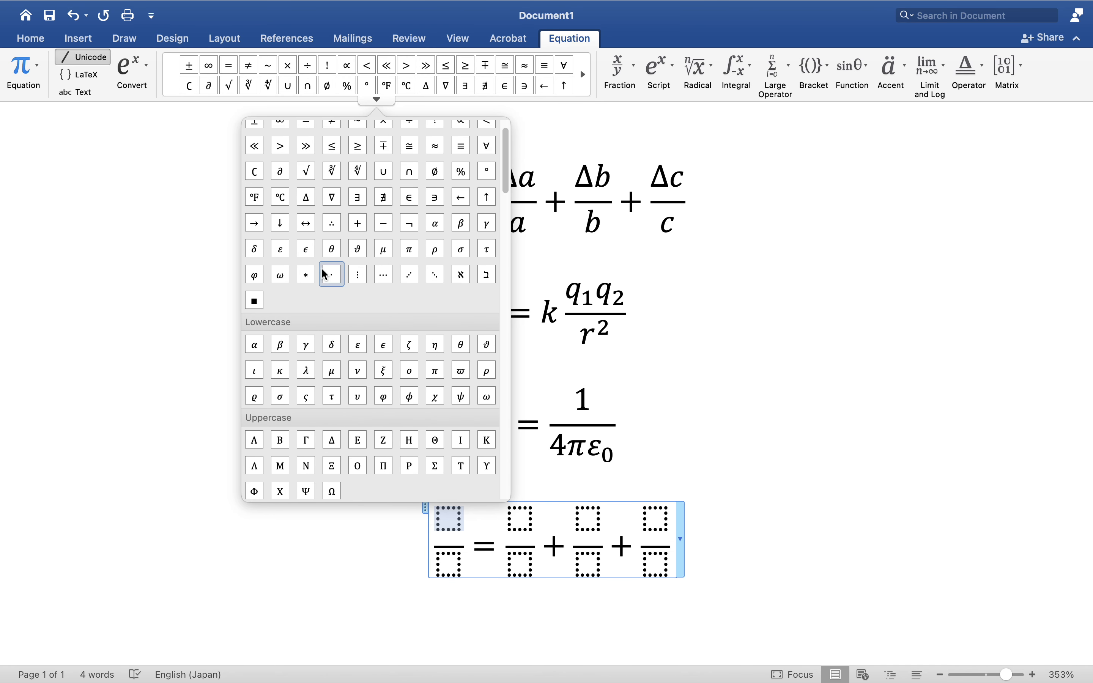
scroll(326, 273, up, 2)
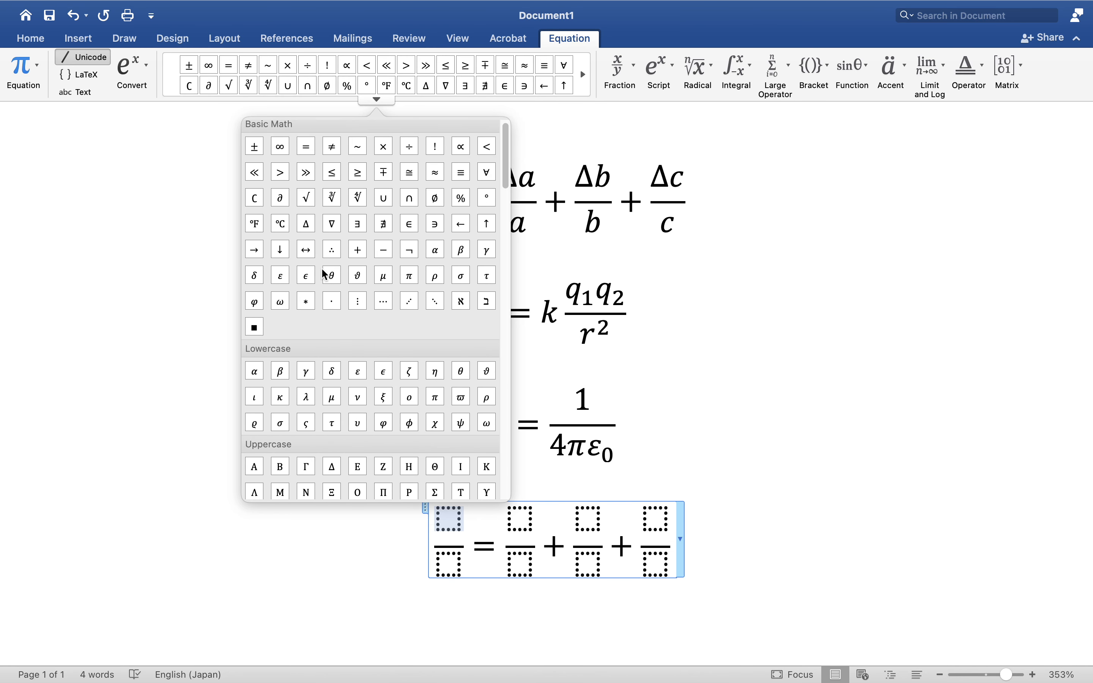
click(307, 229)
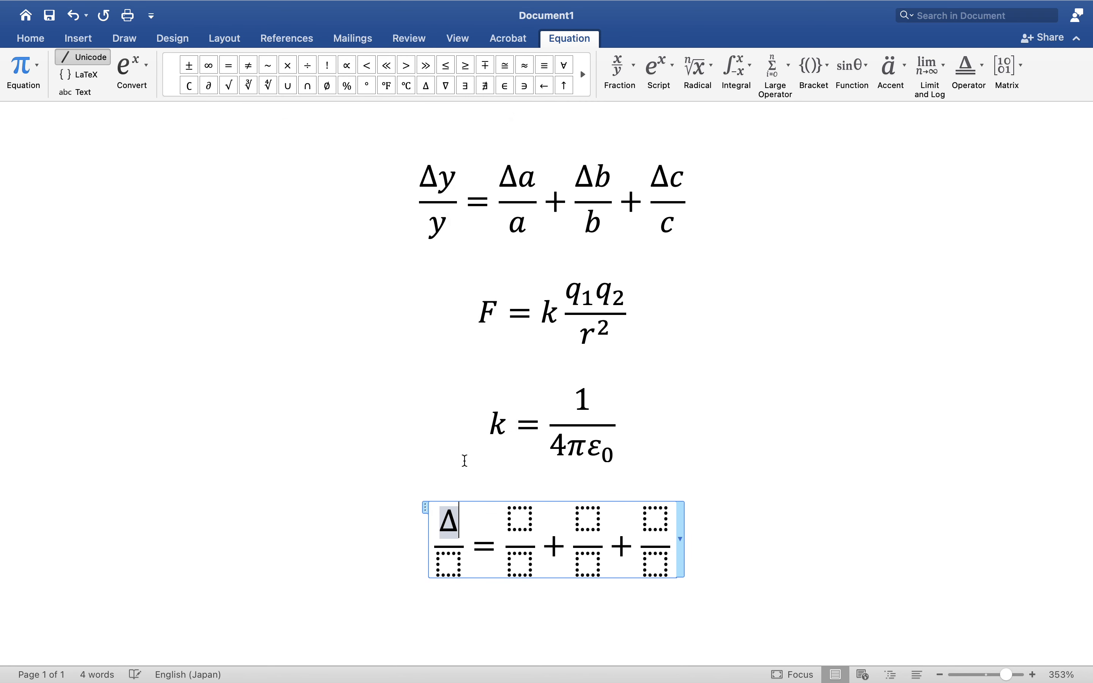
Step: Copy the Δ from the first numerator and paste it into the other three empty numerators
click(448, 521)
double_click(448, 521)
key(super+c)
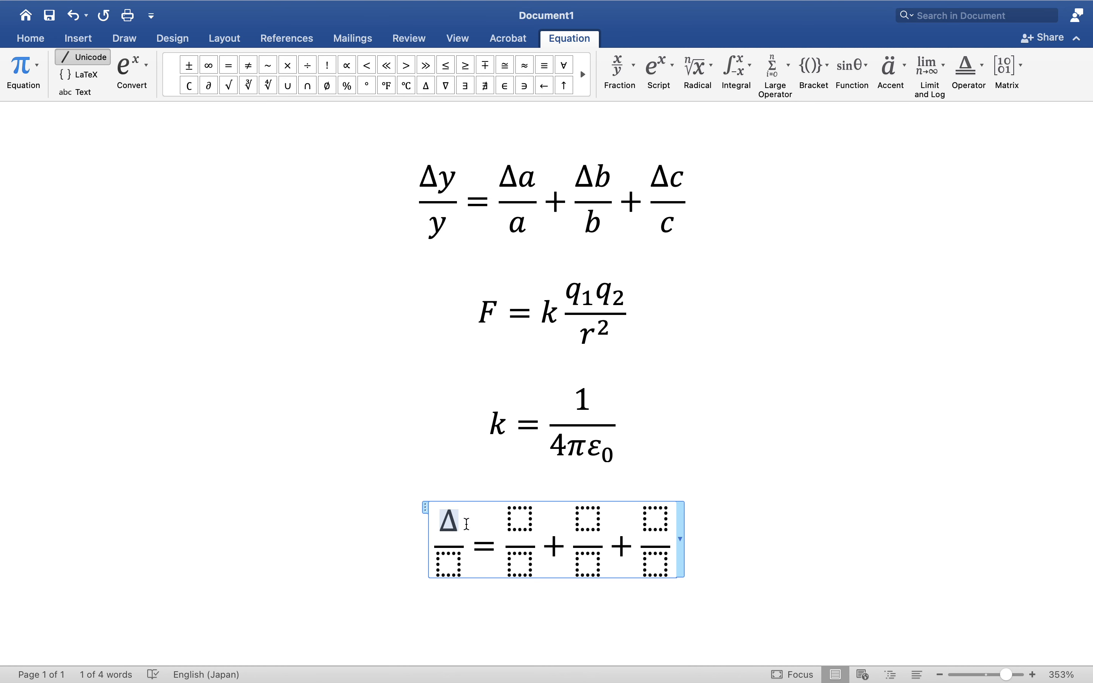
click(457, 523)
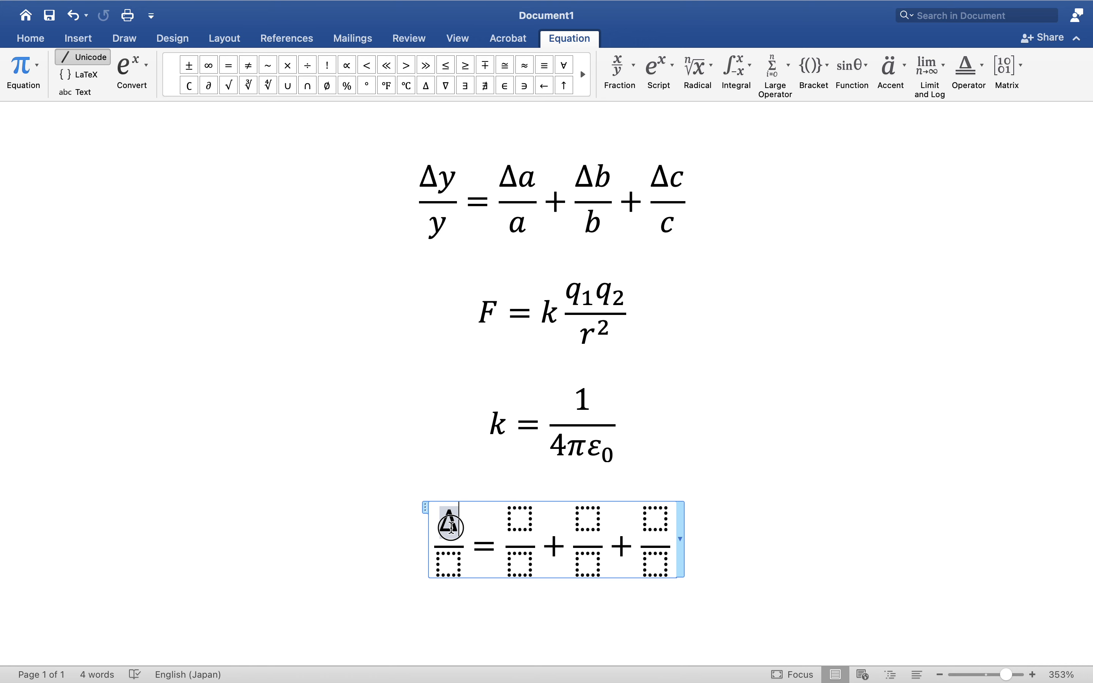
right_click(450, 530)
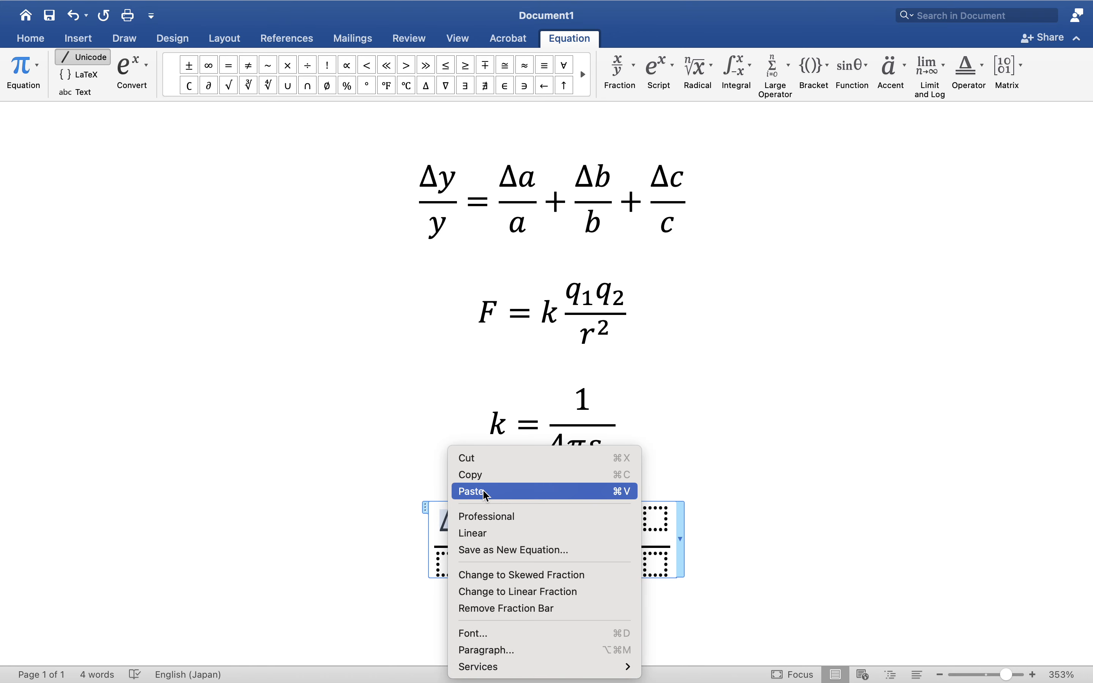
click(447, 540)
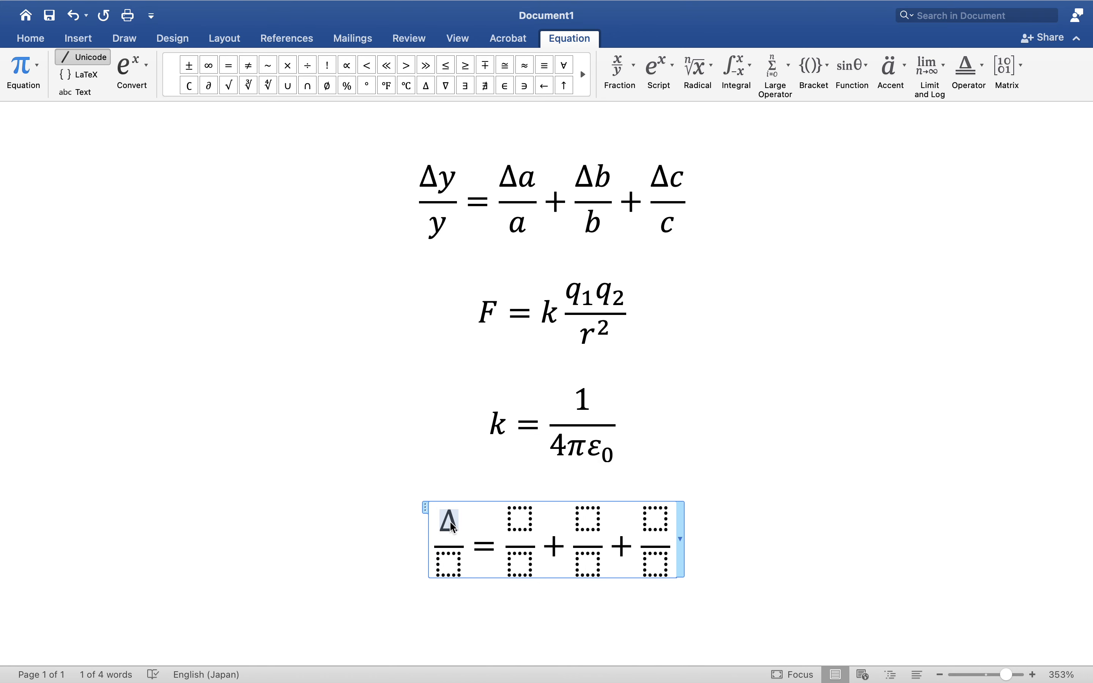
right_click(520, 519)
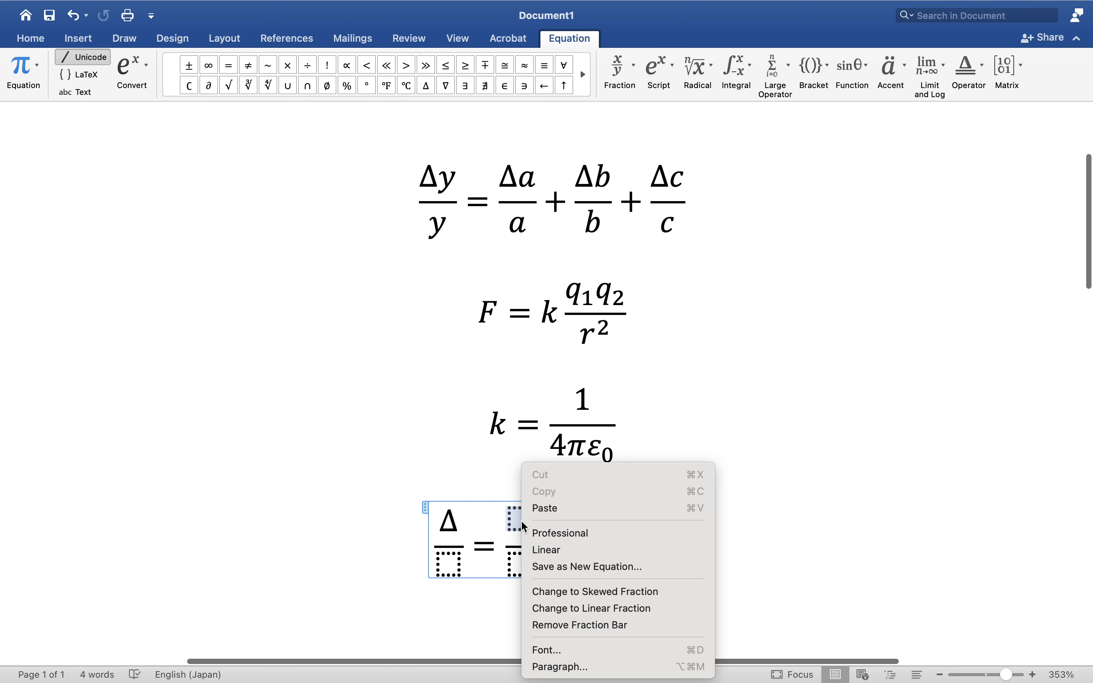
click(549, 510)
right_click(584, 519)
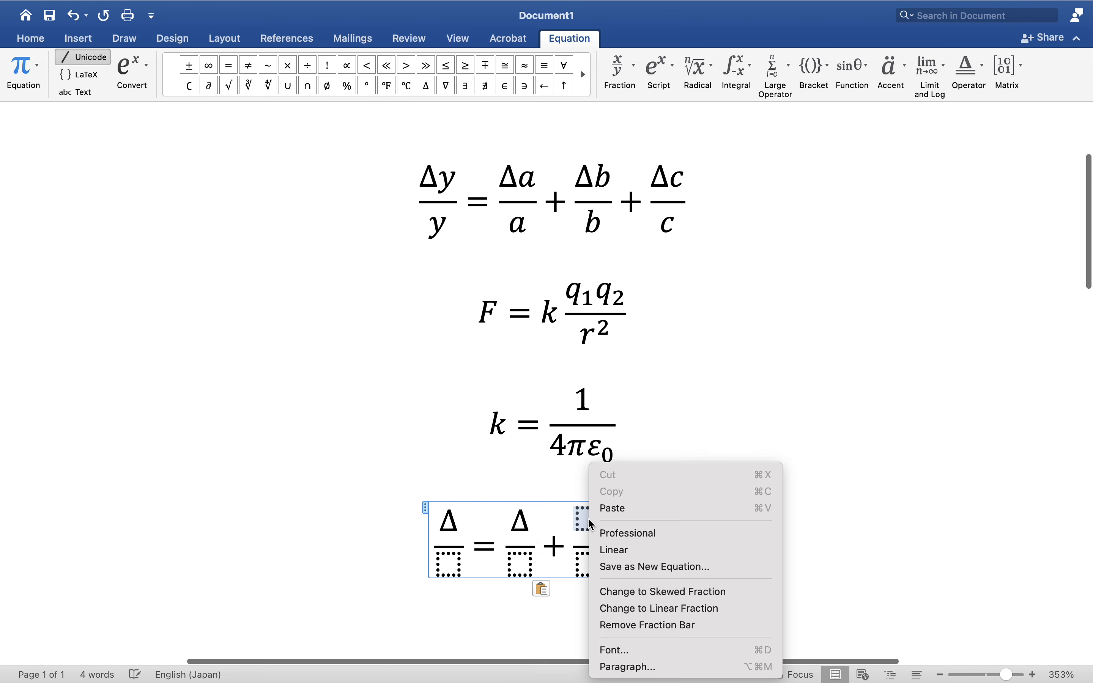
click(626, 509)
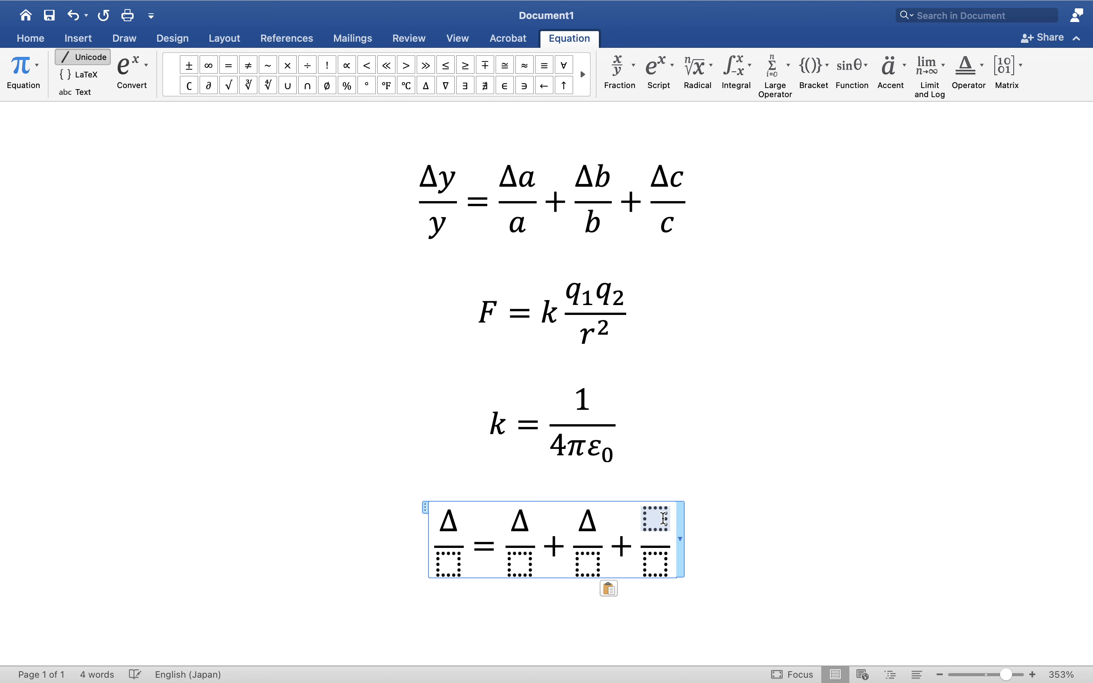
right_click(669, 522)
click(691, 508)
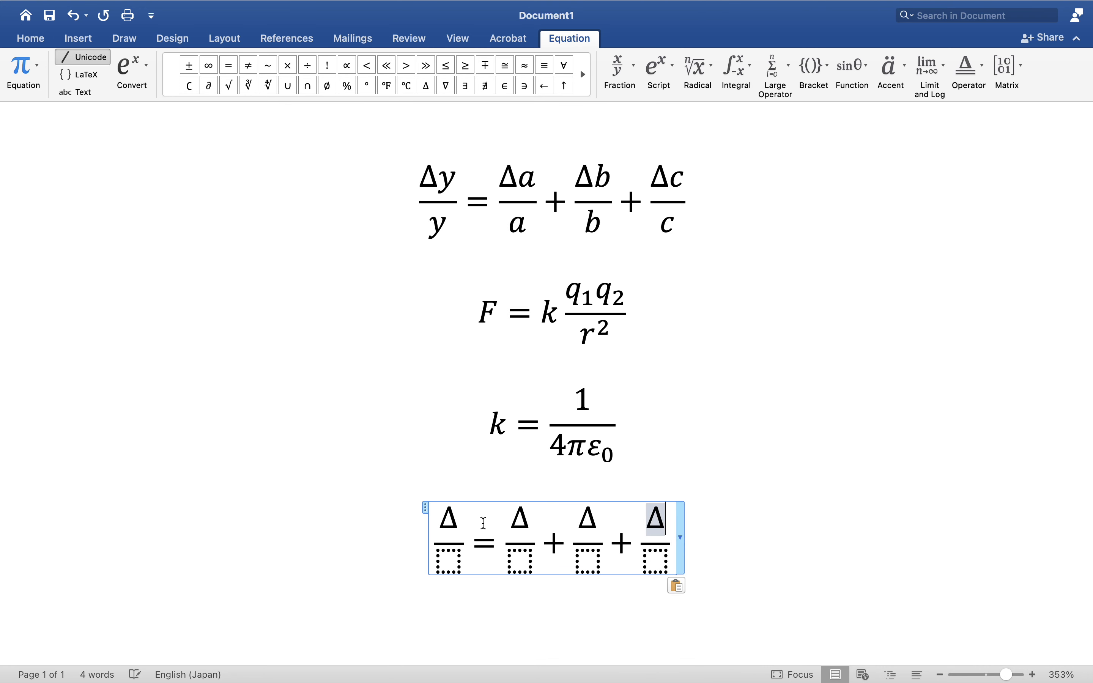
Step: Complete the four numerators of the new equation as Δy, Δa, Δb and Δc
click(456, 520)
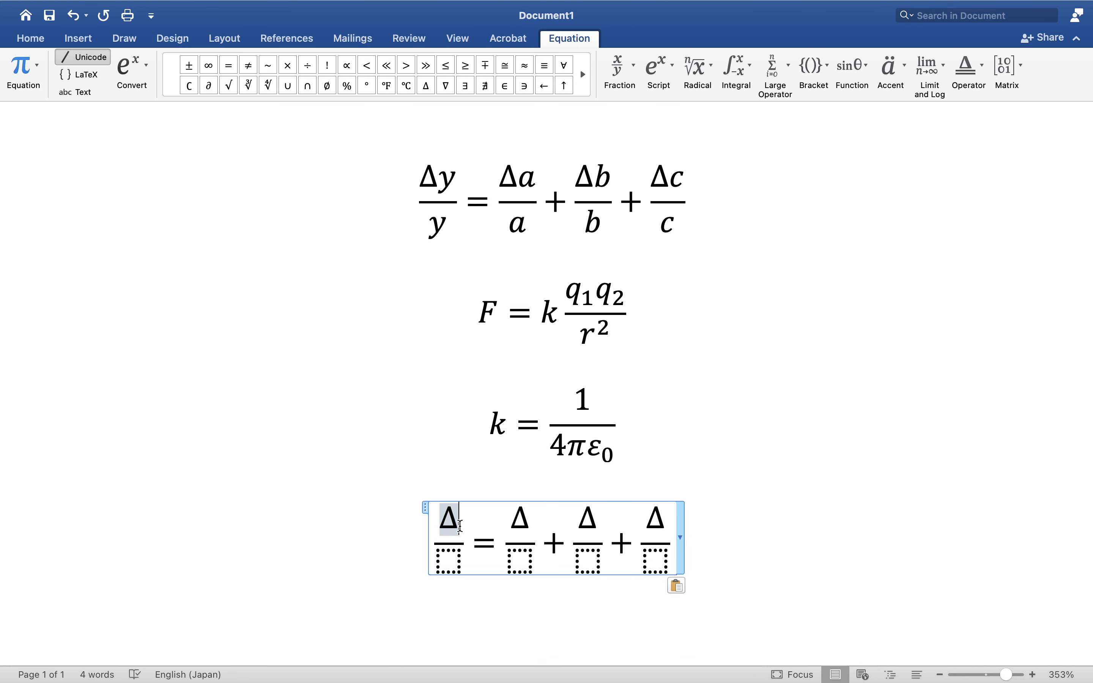
text(y)
click(529, 521)
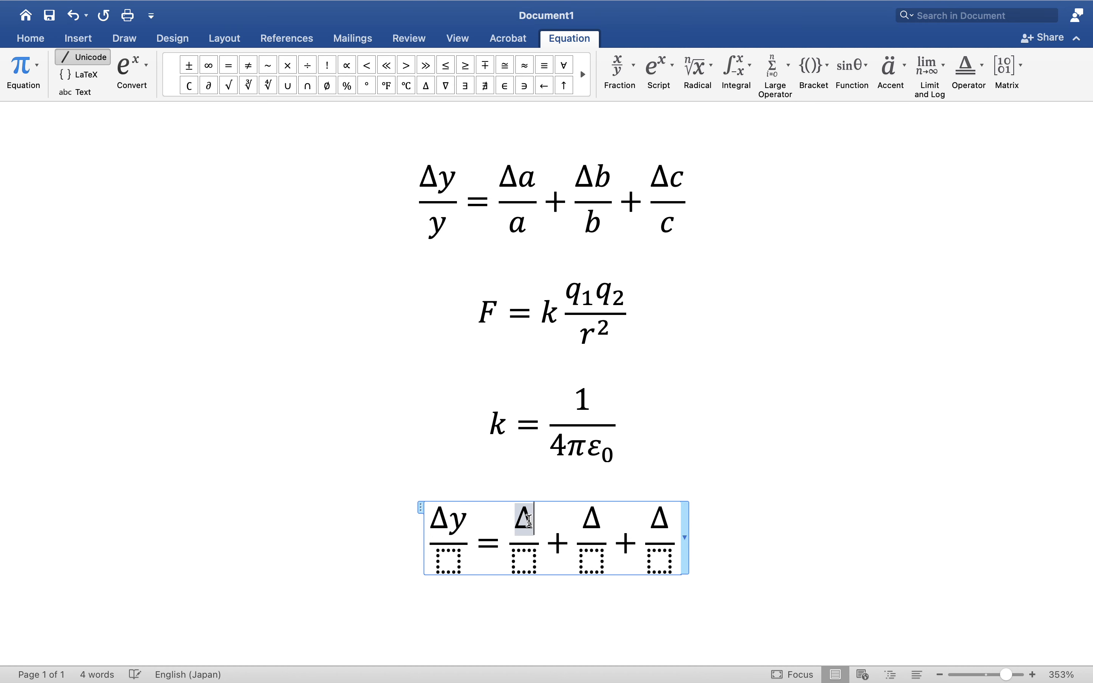
text(a)
click(603, 524)
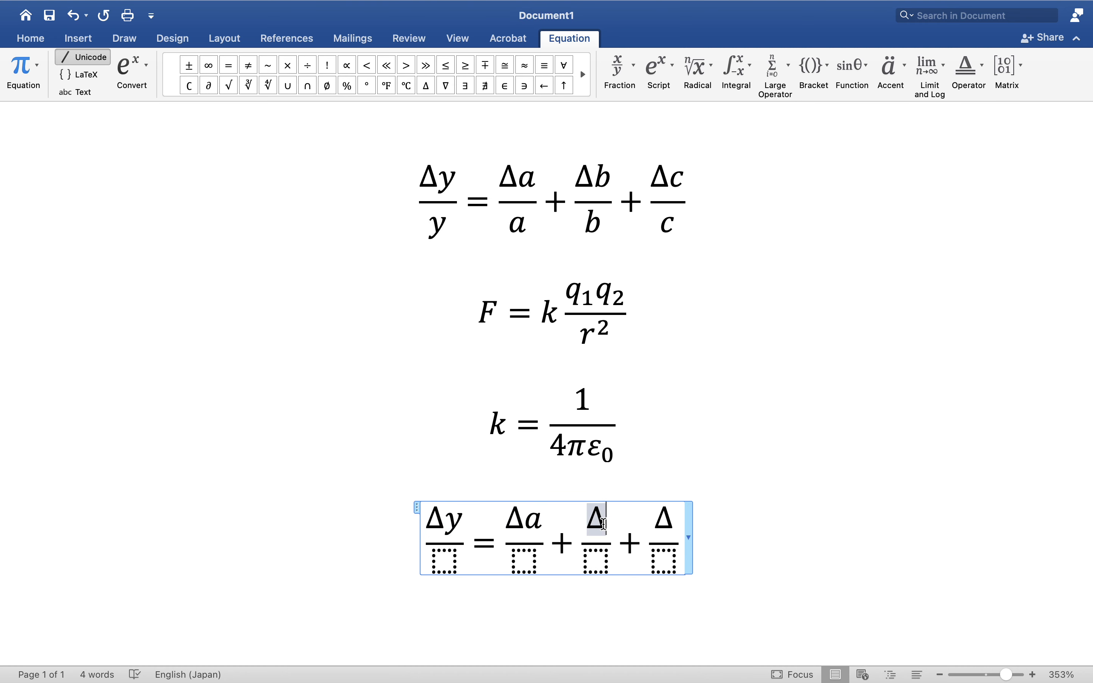
text(b)
click(676, 520)
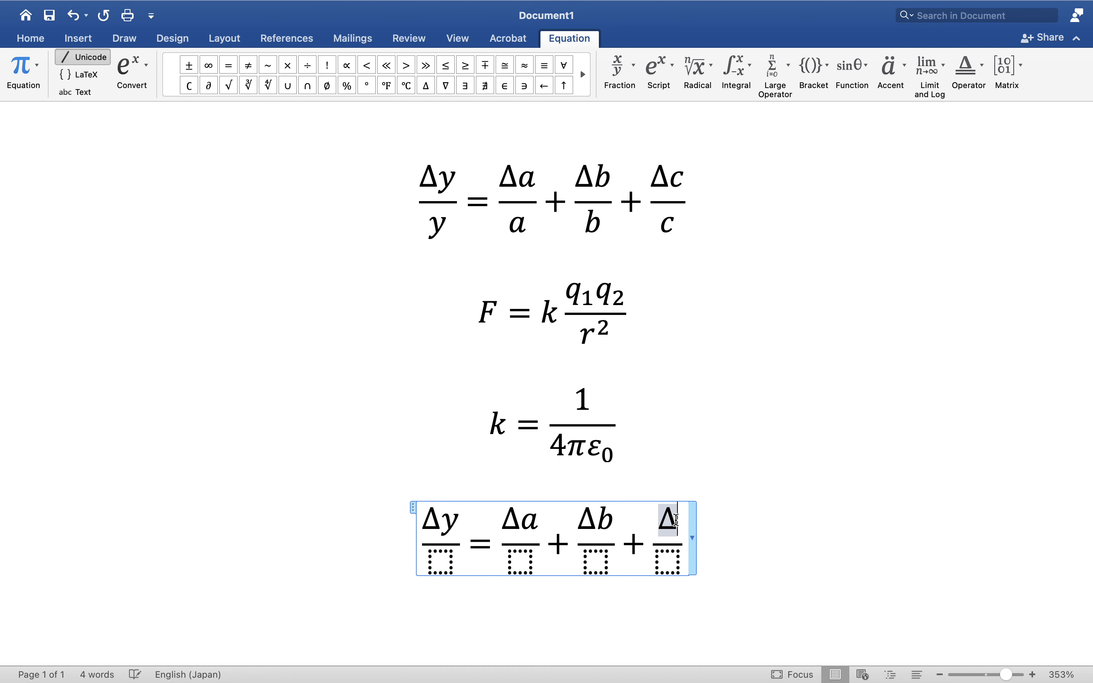
text(c)
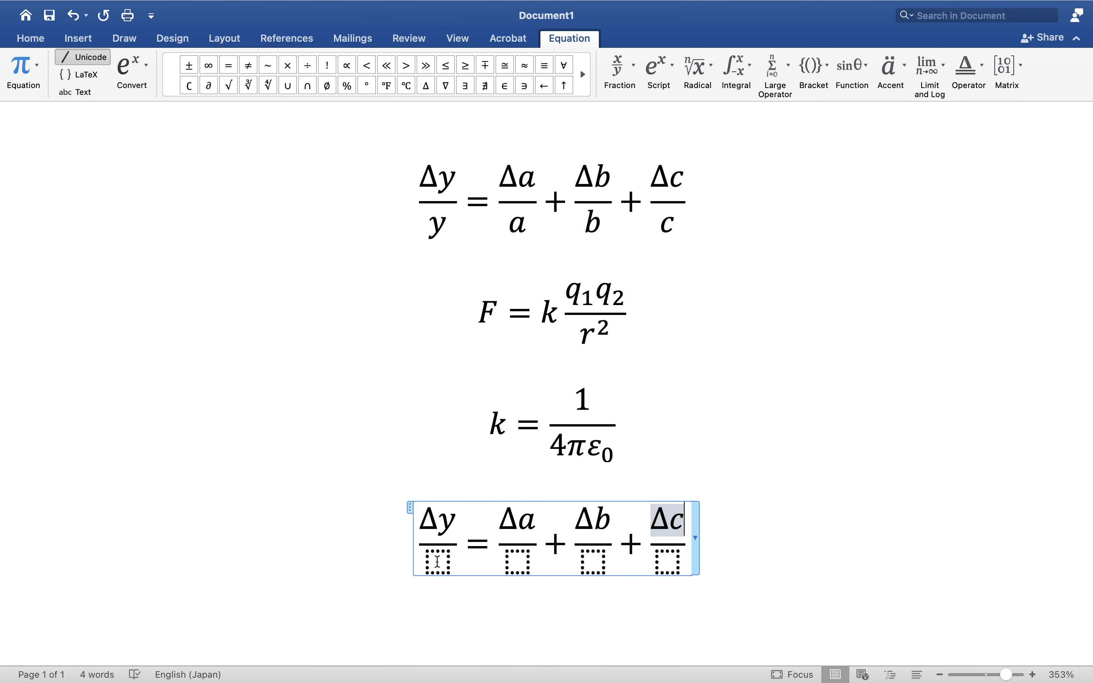
Step: Fill the four empty denominators of the new equation with y, a, b and c
click(436, 561)
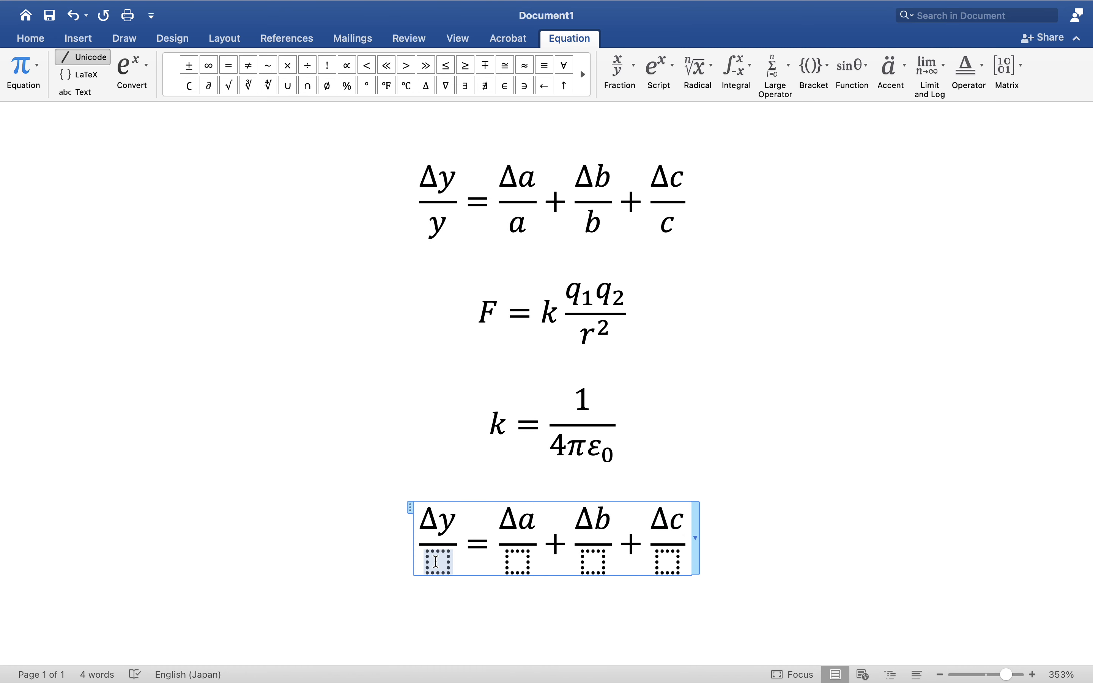
text(y)
click(522, 568)
text(a)
click(596, 568)
text(b)
click(663, 564)
text(c)
click(725, 547)
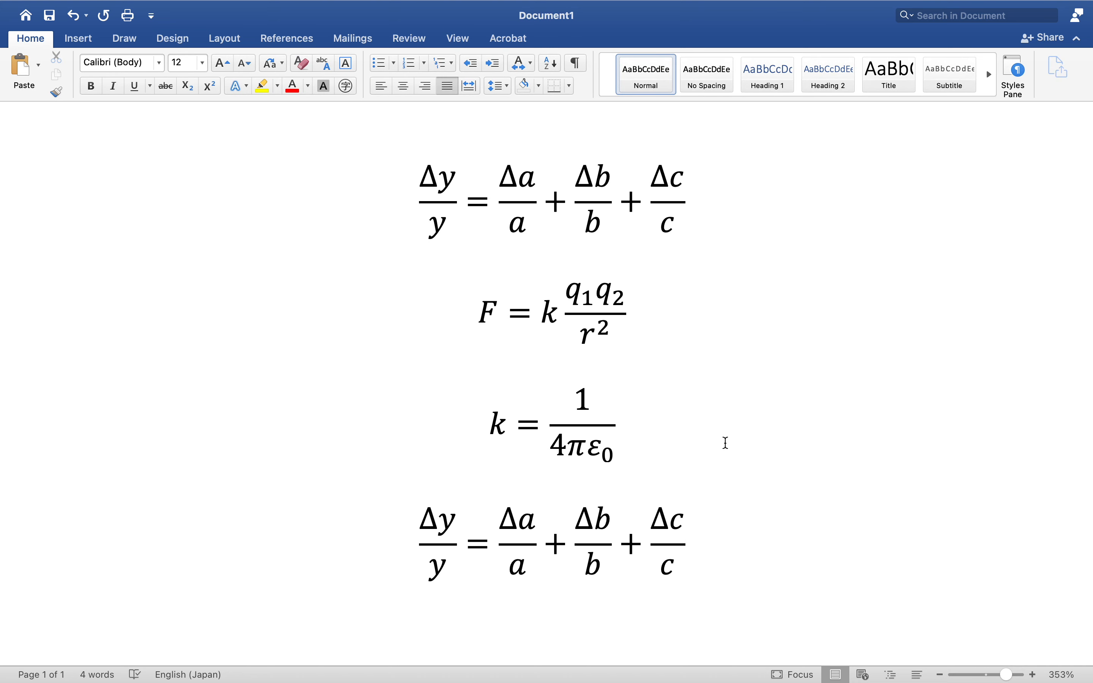
Step: Capture the bottom Δy/y equation with Lightshot Screenshot and copy the captured area to the clipboard
click(673, 424)
scroll(759, 441, up, 5)
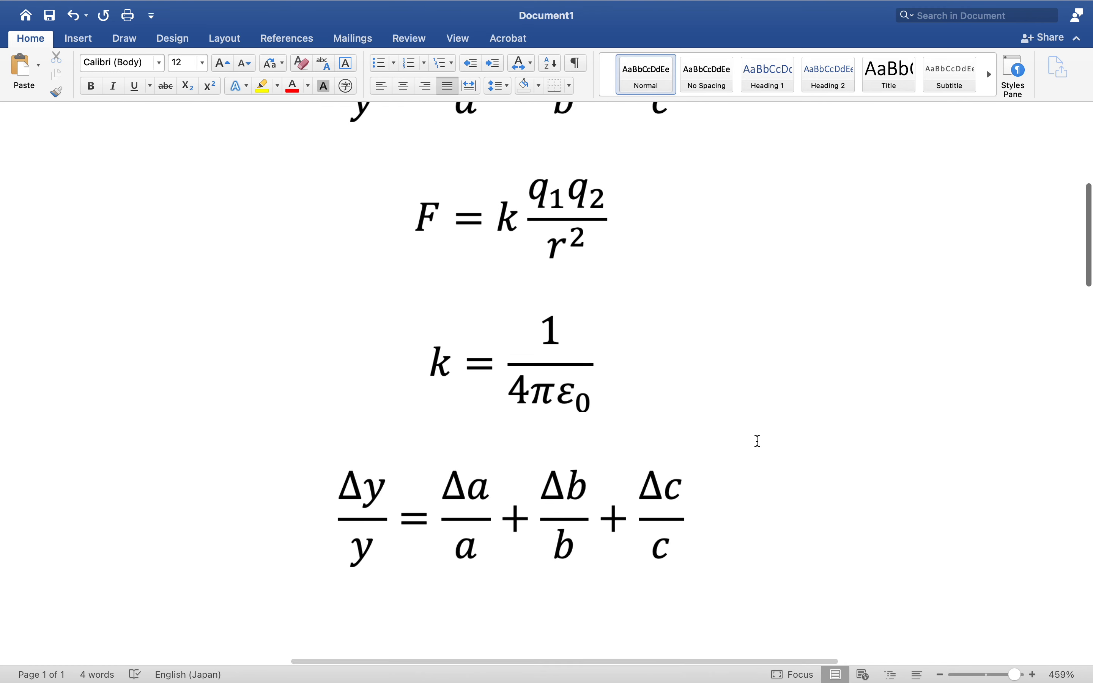
mouse_move(730, 14)
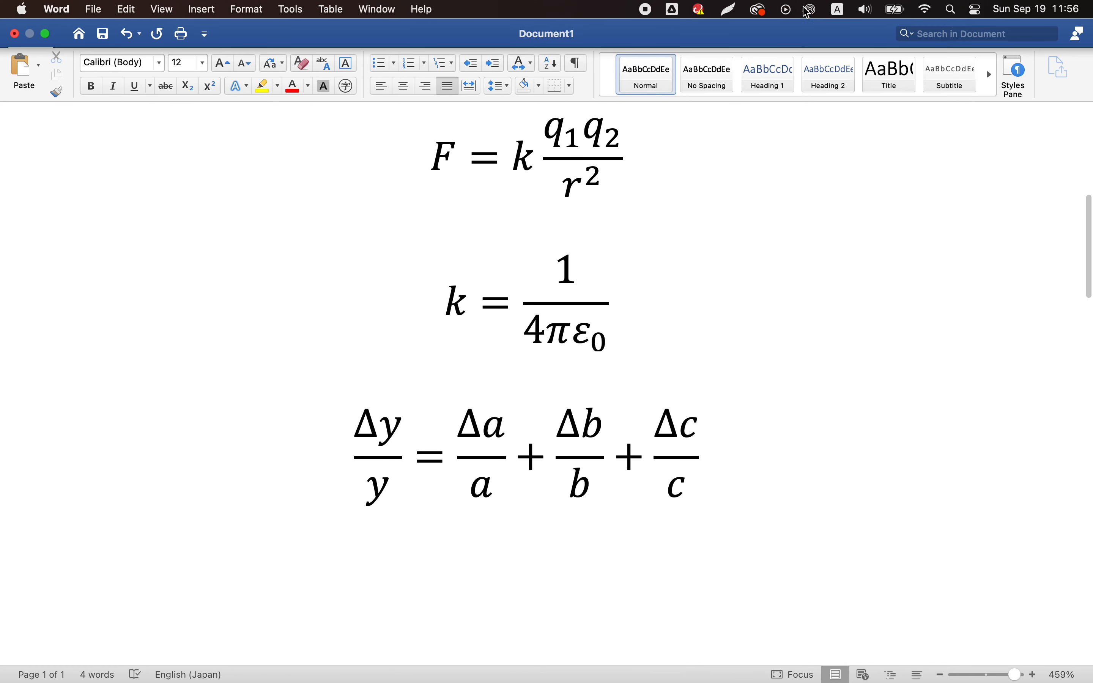
click(730, 13)
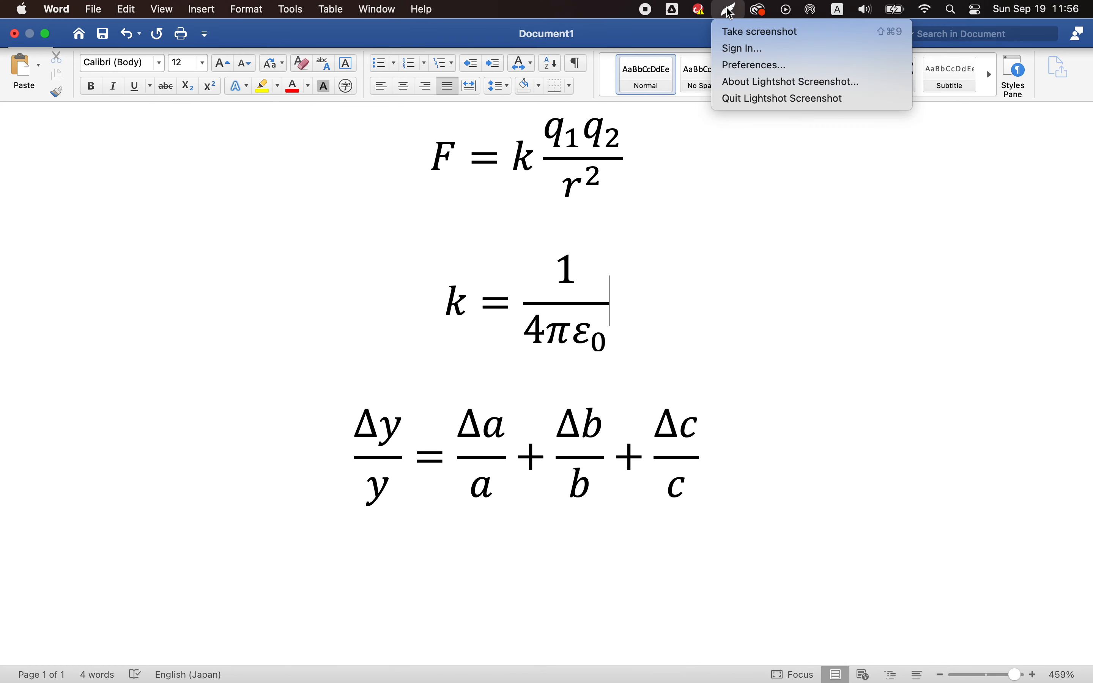
click(755, 33)
mouse_move(343, 389)
mouse_down()
mouse_move(368, 414)
mouse_move(592, 513)
mouse_move(710, 516)
mouse_up()
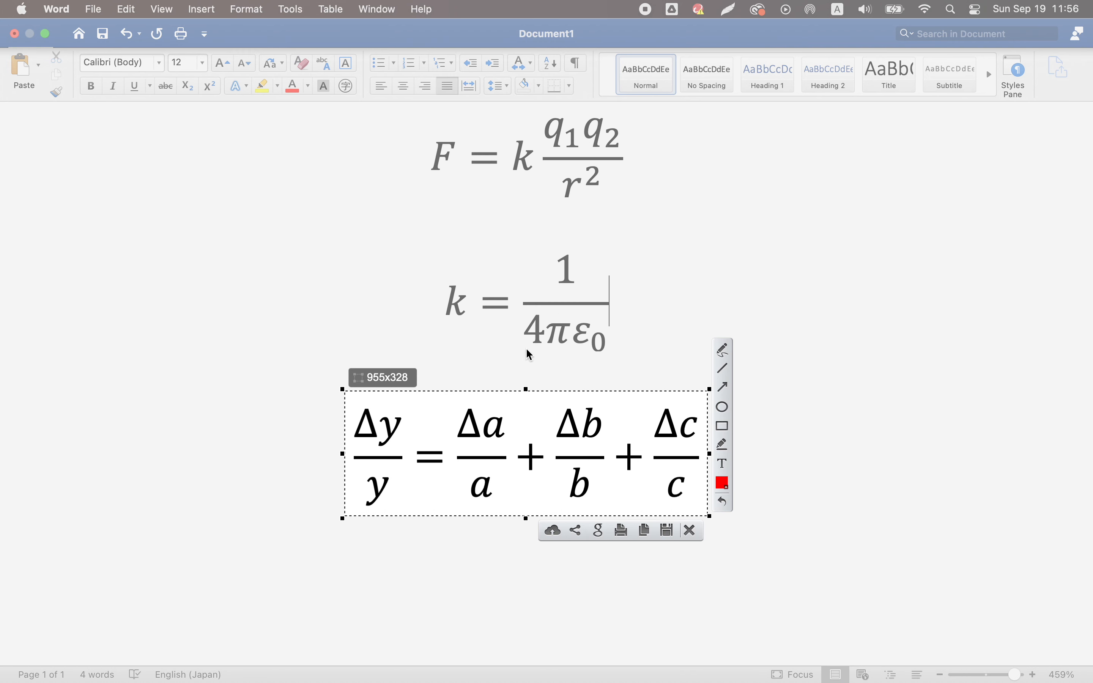
click(481, 414)
key(super+c)
key(ctrl+Up)
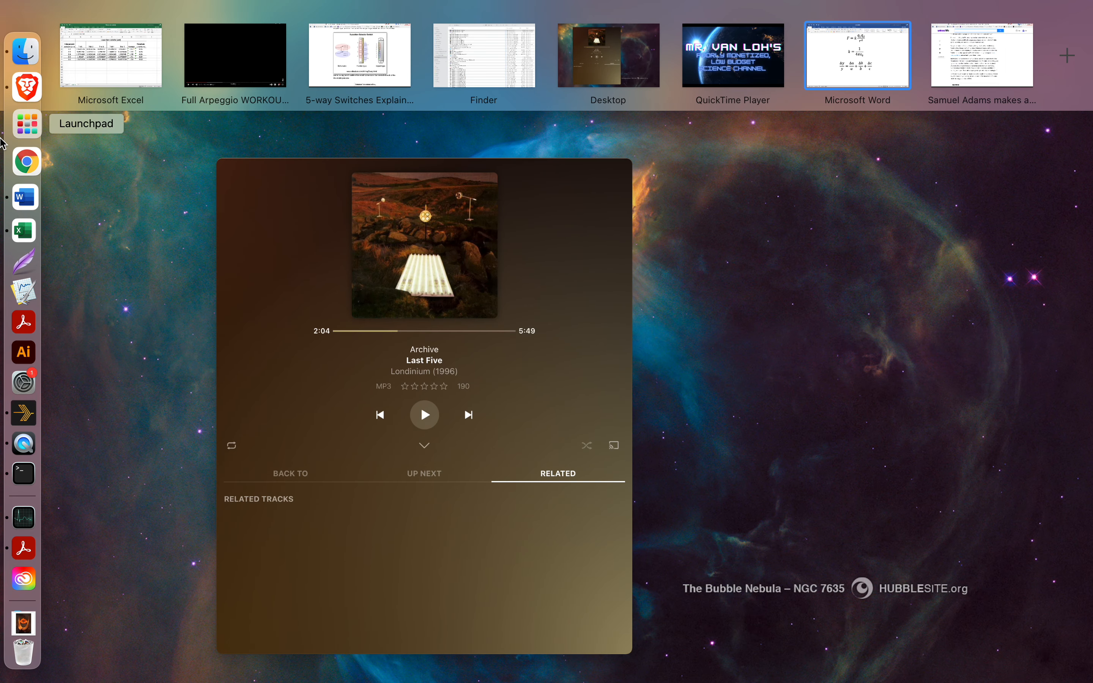
click(731, 51)
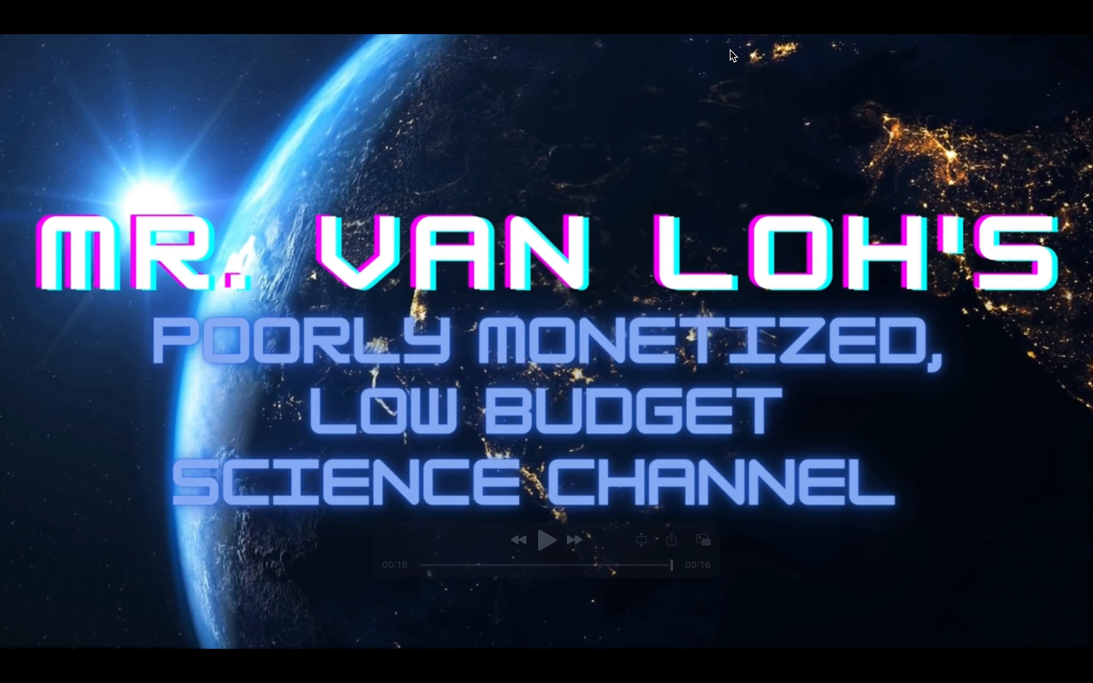
key(ctrl+Right)
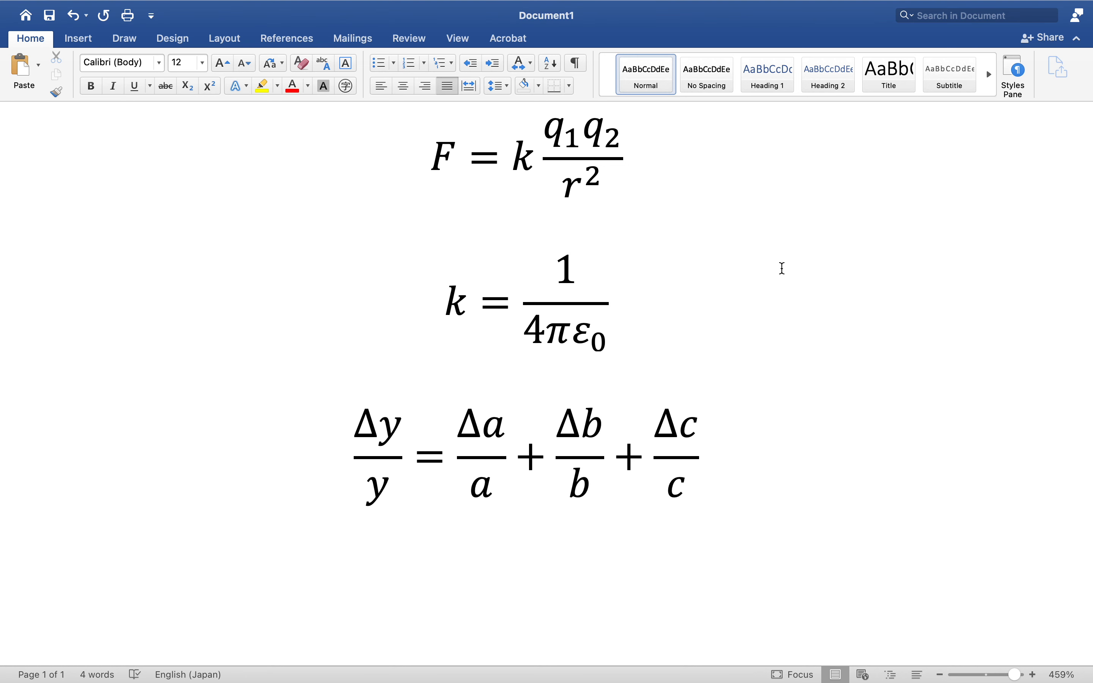
scroll(783, 268, up, 2)
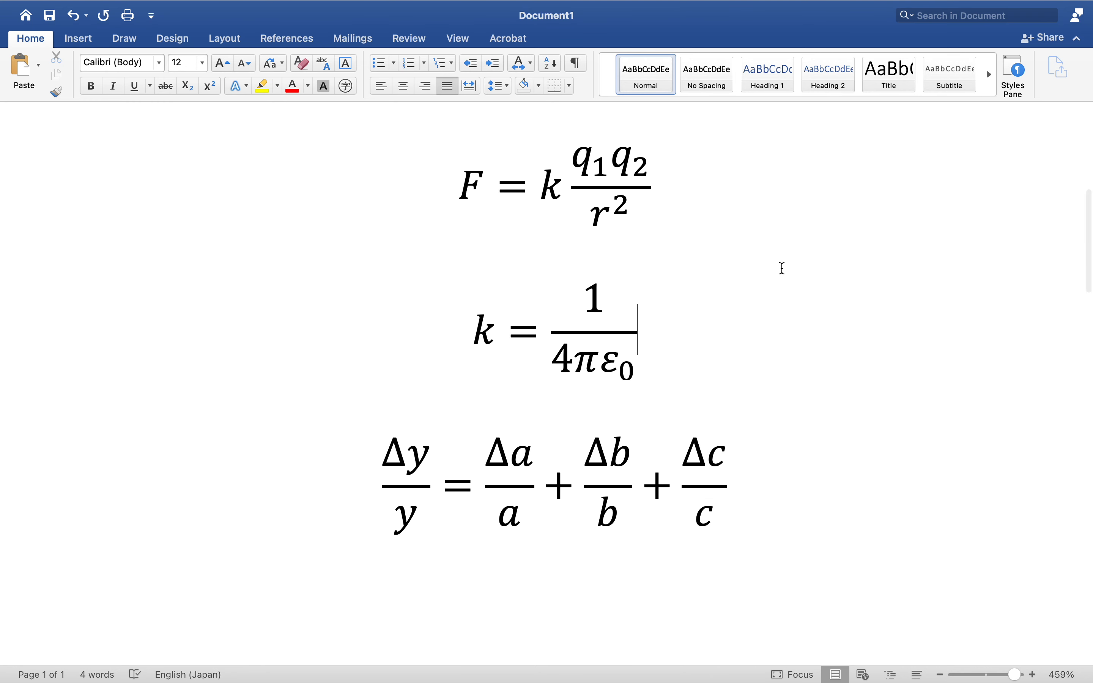
scroll(783, 269, down, 1)
scroll(783, 268, down, 1)
scroll(782, 269, up, 4)
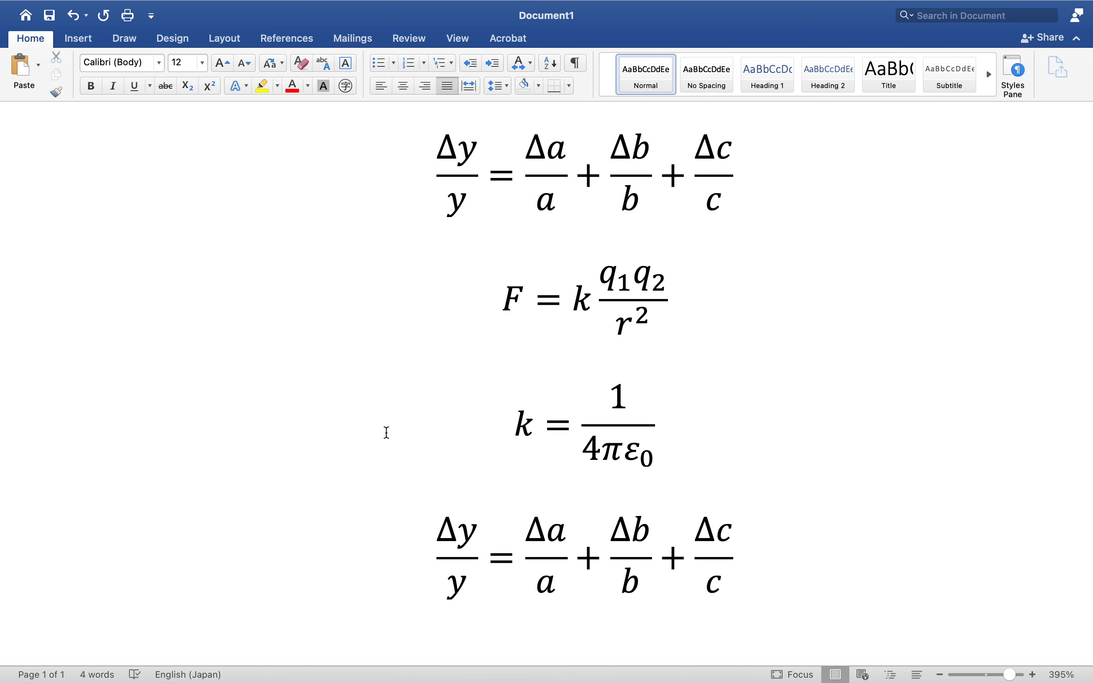
scroll(387, 432, down, 1)
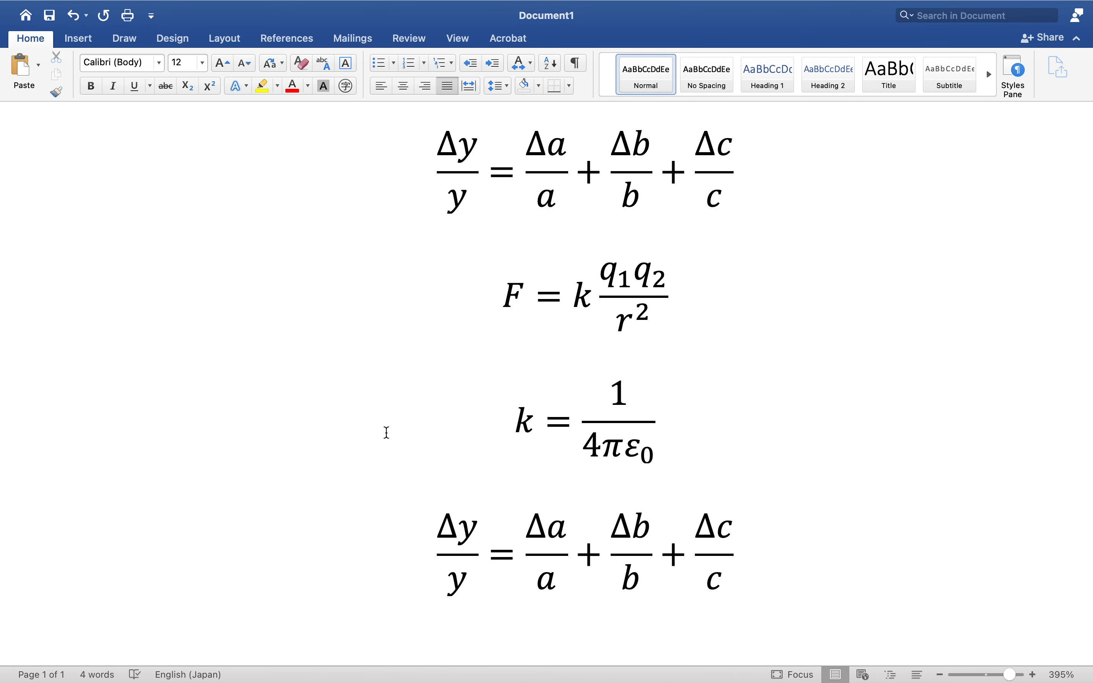
drag(442, 524, 705, 545)
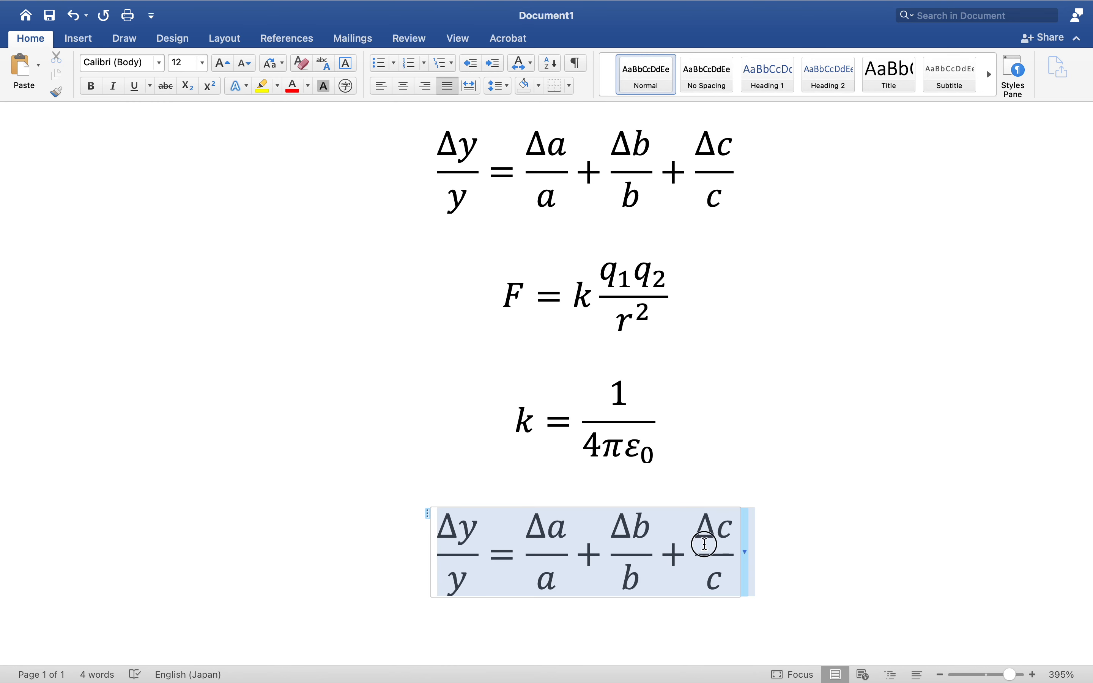
click(516, 533)
Step: Insert a new equation on a new line below the bottom Δy/y equation and begin it with F = k
click(797, 525)
scroll(797, 526, down, 1)
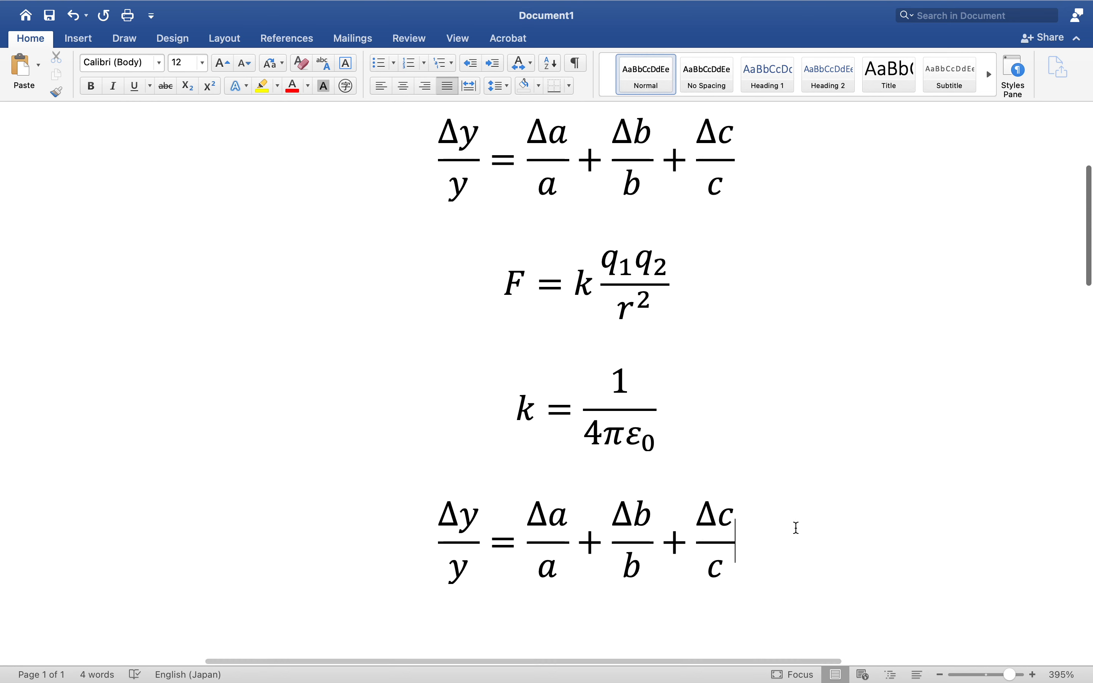
scroll(798, 527, down, 3)
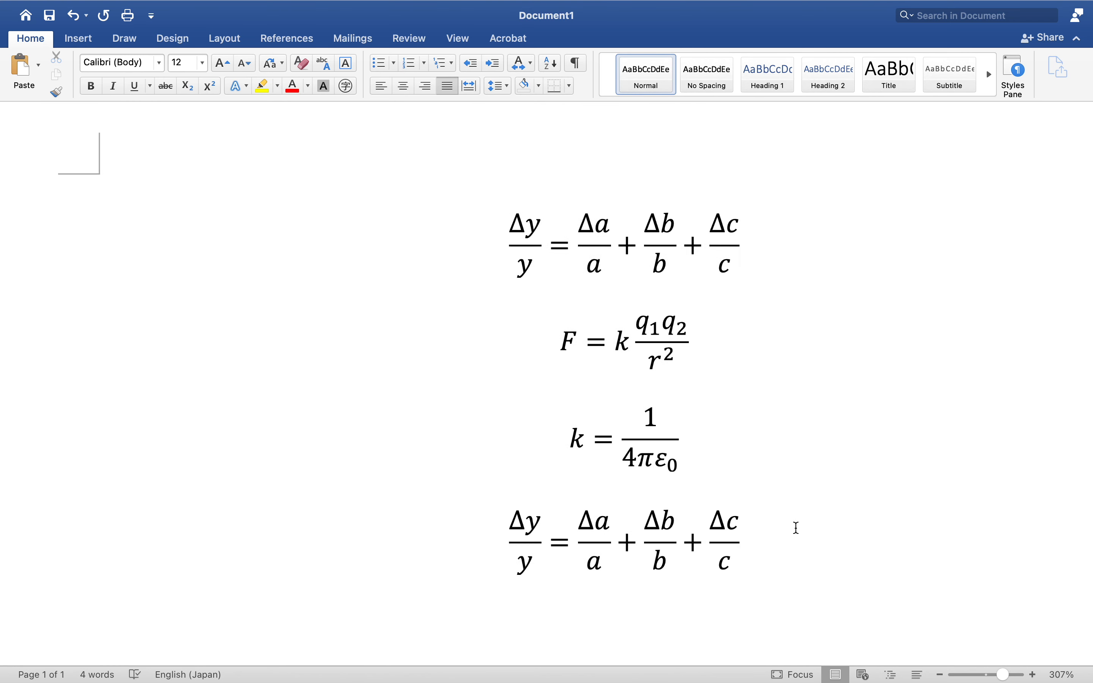
key(Return)
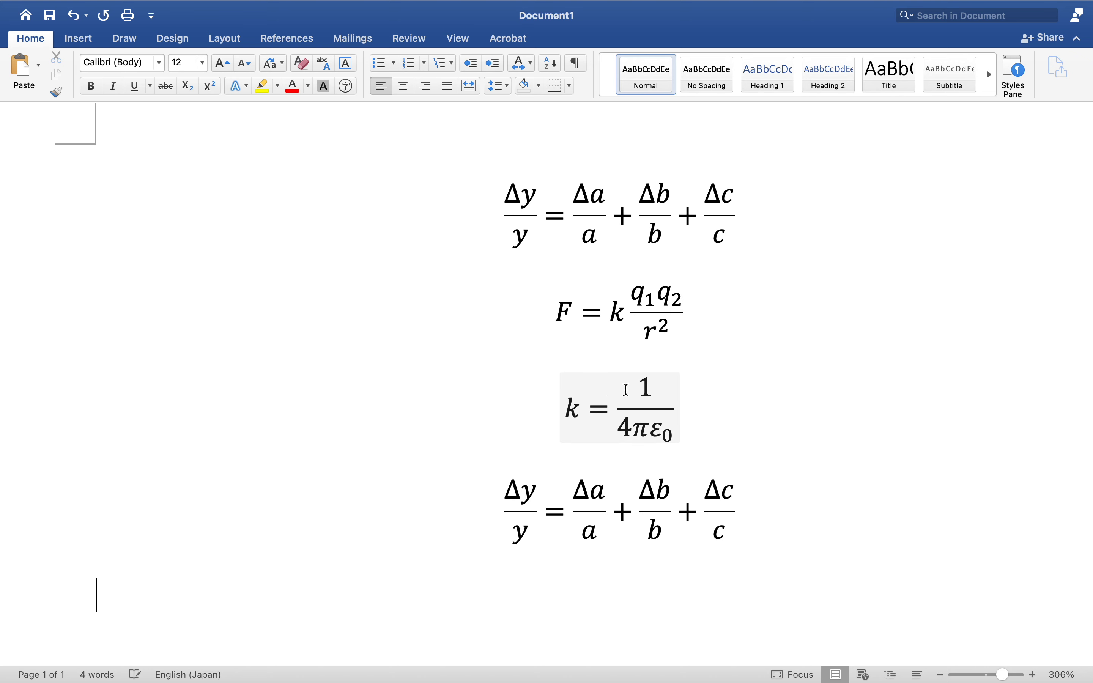
click(80, 39)
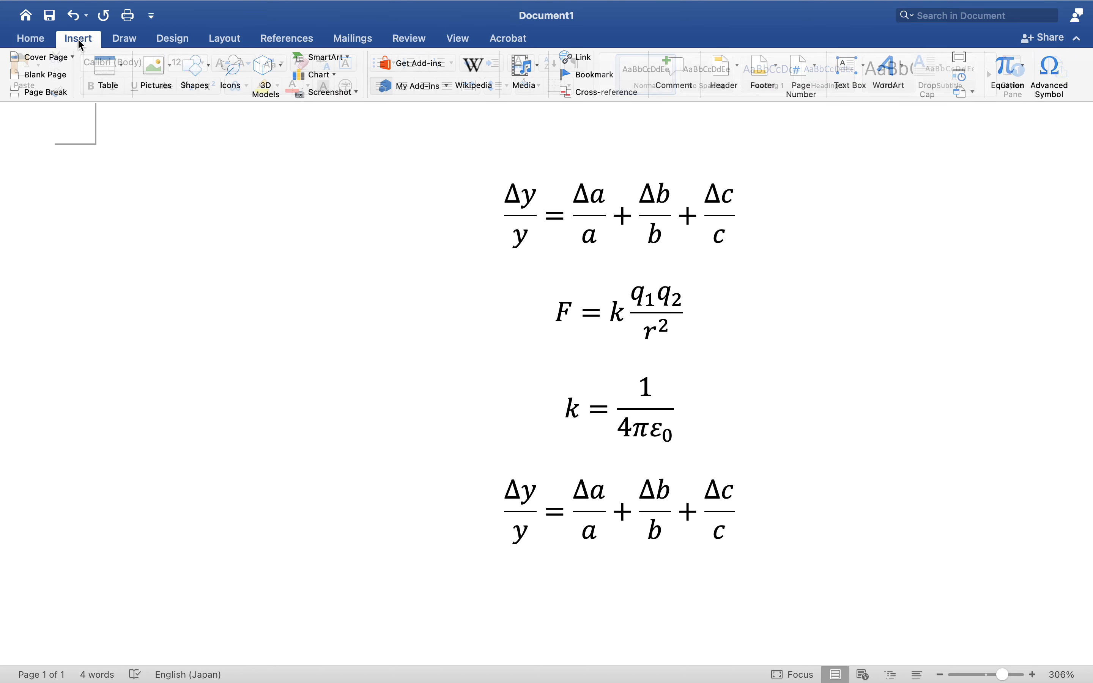
click(1009, 70)
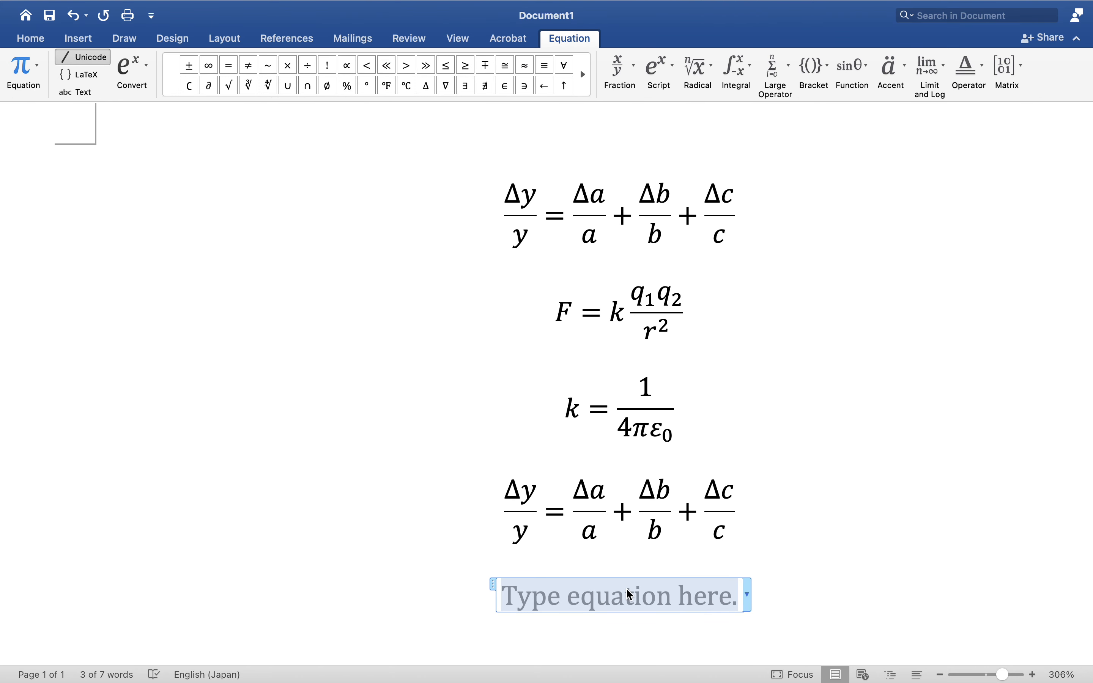
text(F = )
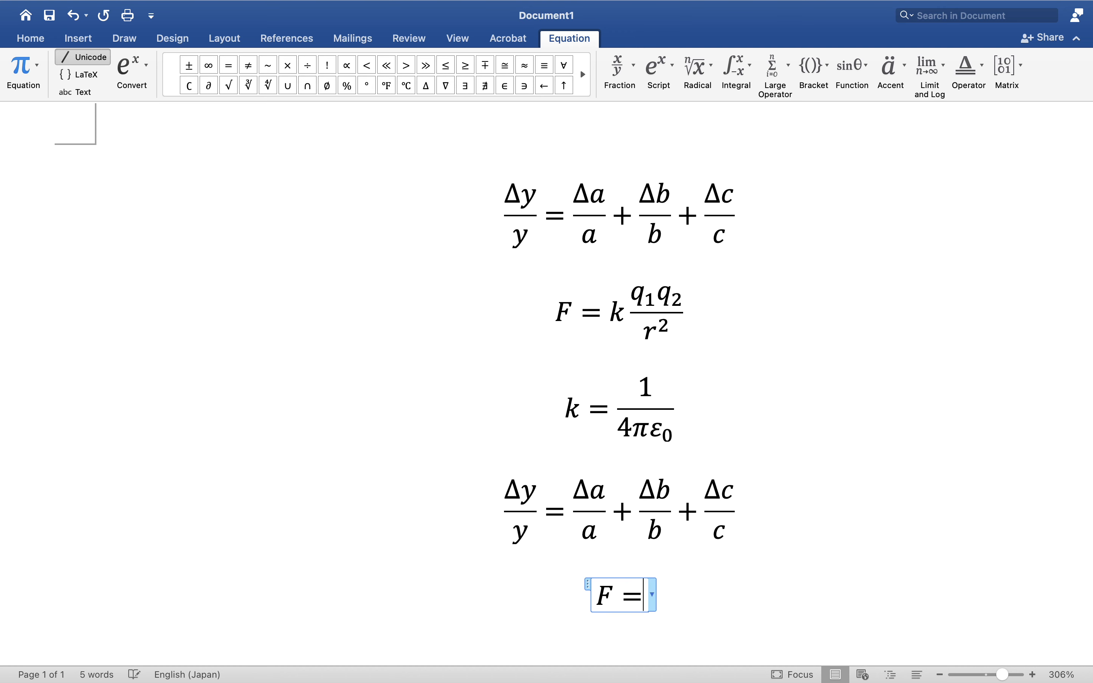
text(k)
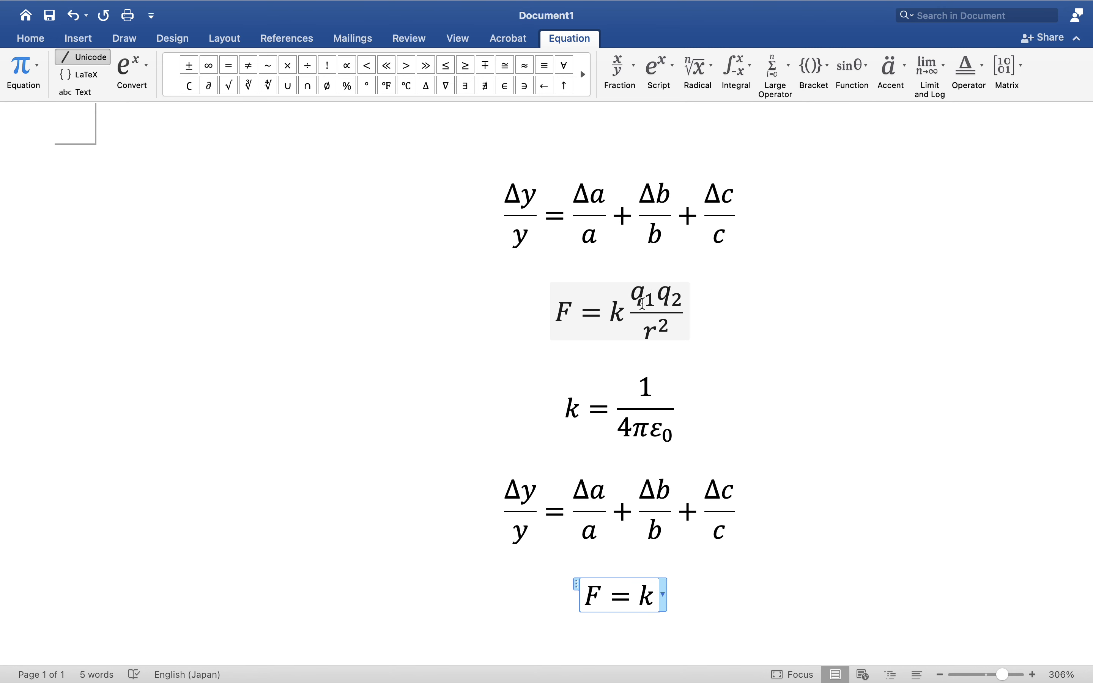
Step: Add an empty stacked fraction after k and place two empty subscript structures side by side in its numerator
click(634, 67)
click(645, 138)
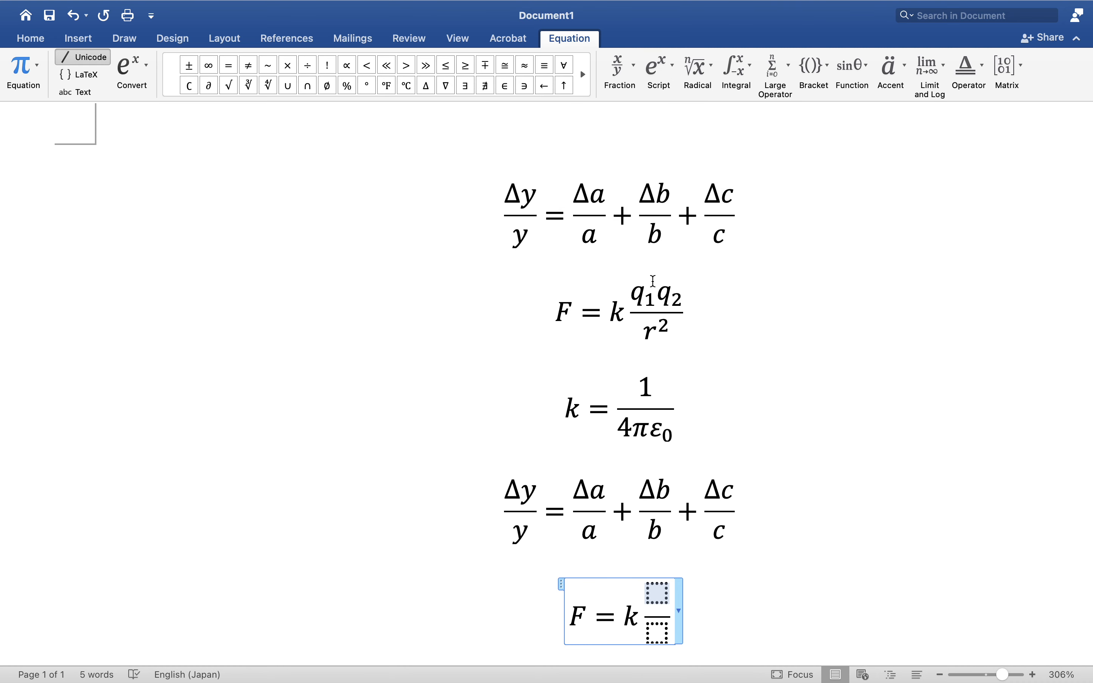
click(674, 68)
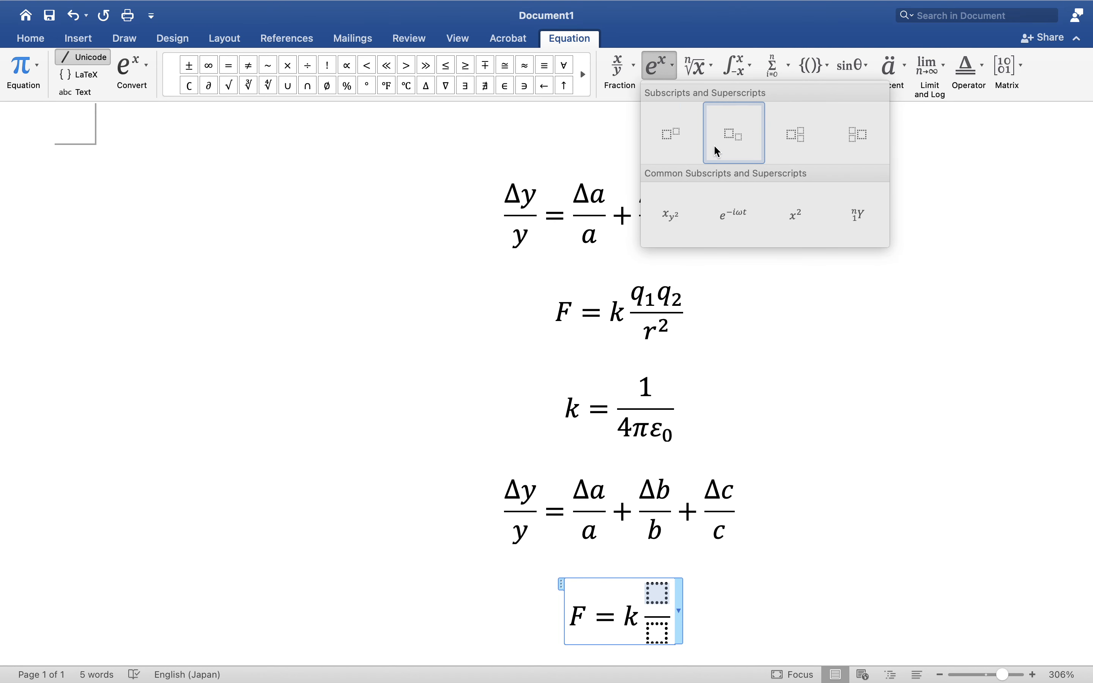
click(739, 137)
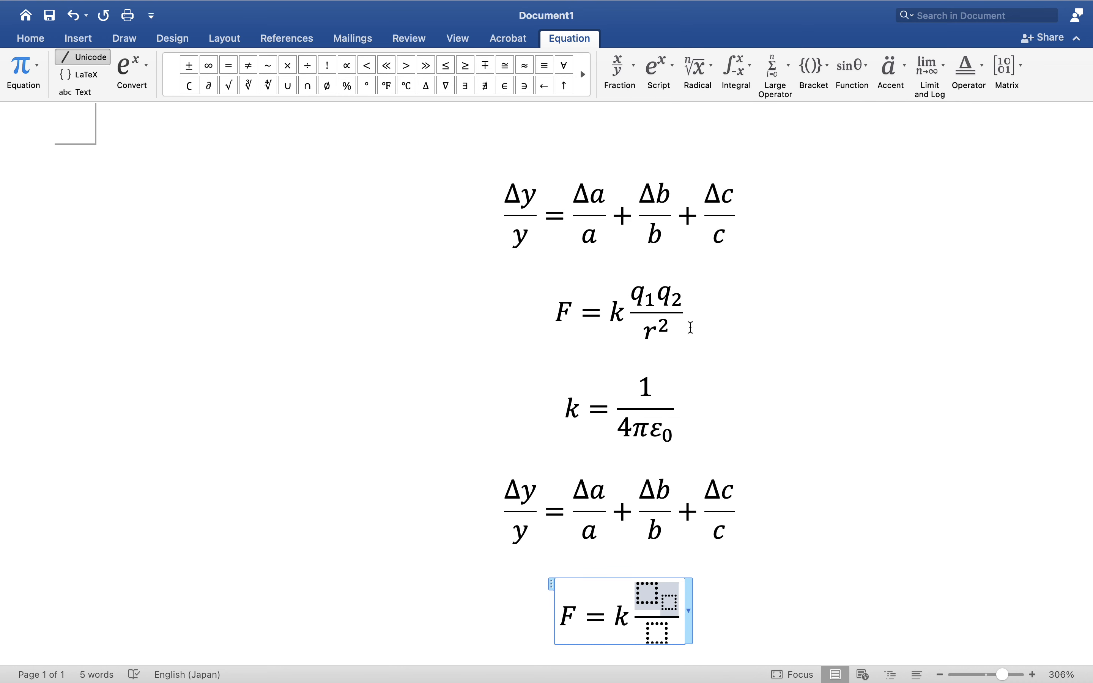
key(Down)
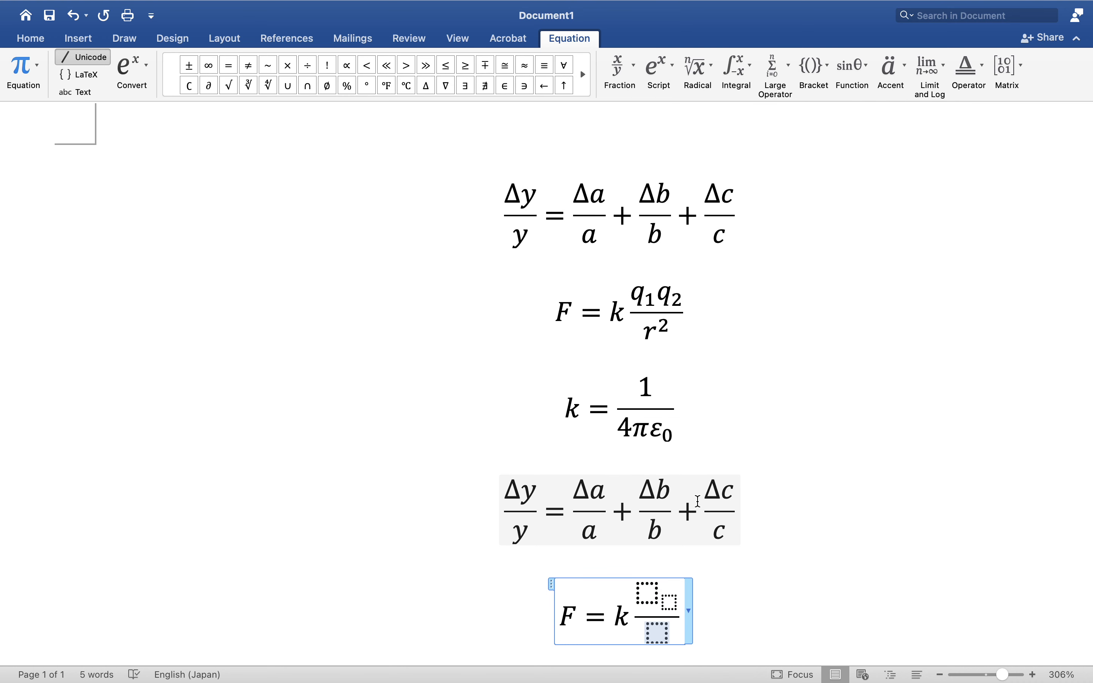
key(Up)
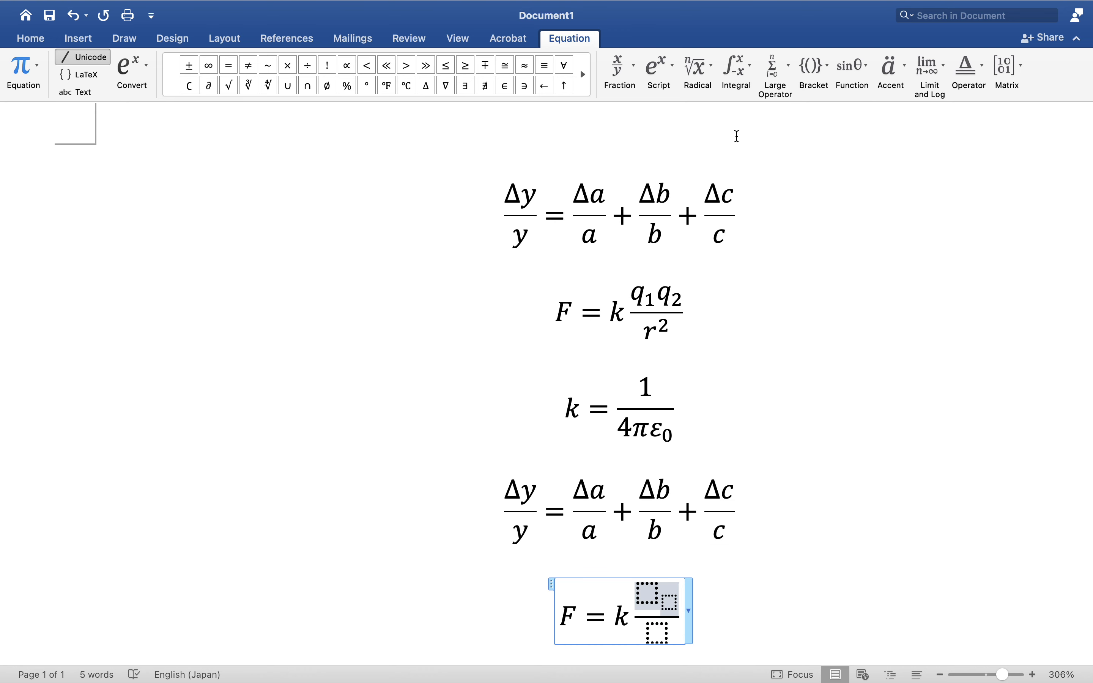
click(674, 64)
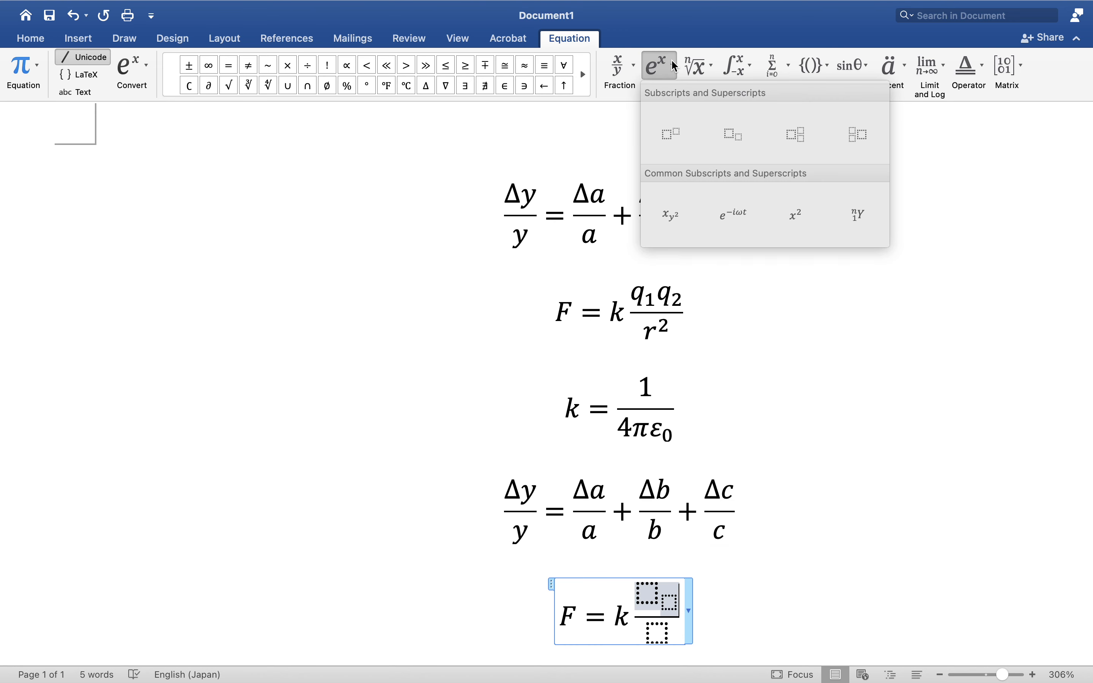
click(732, 133)
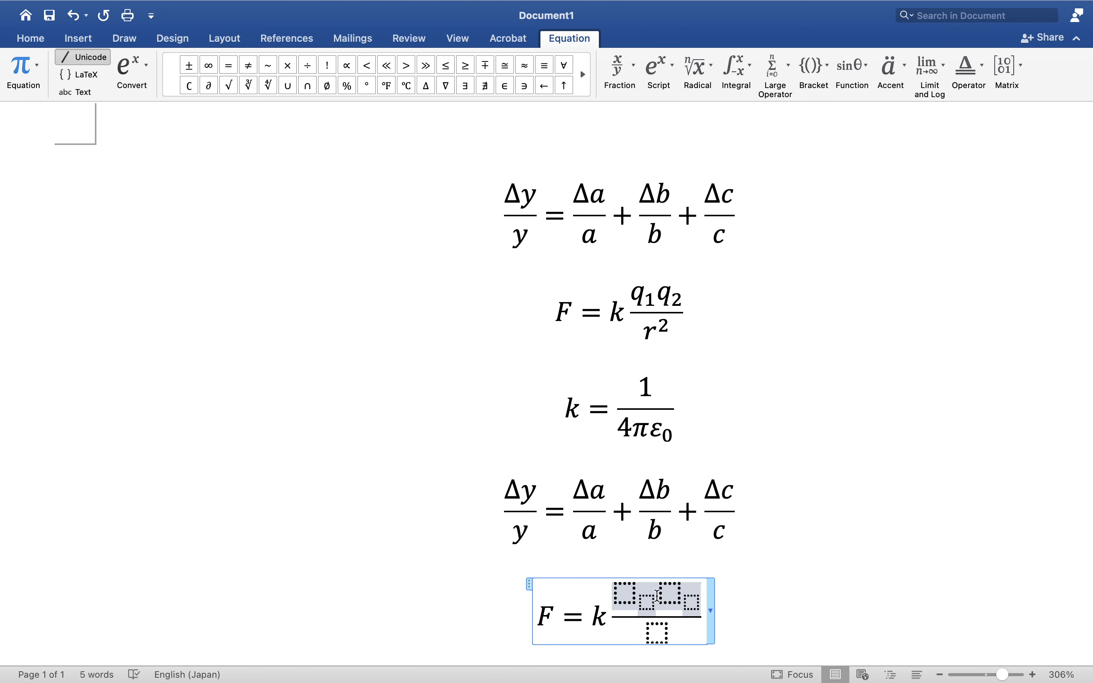
Step: Insert an empty superscript structure into the fraction's denominator
click(648, 602)
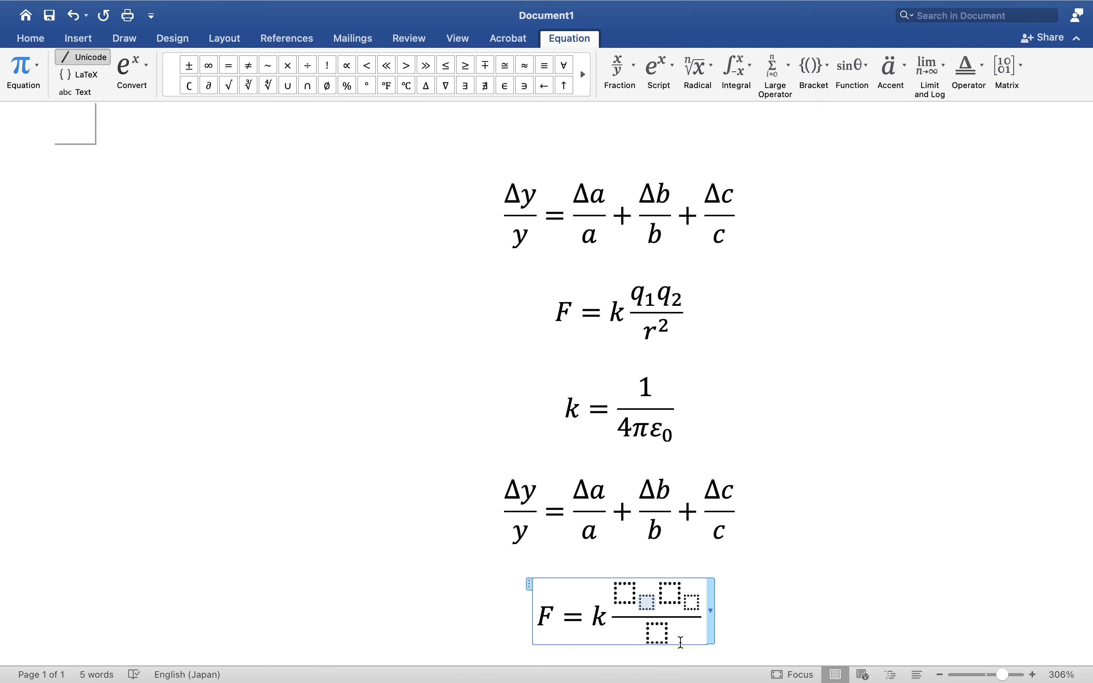
click(657, 633)
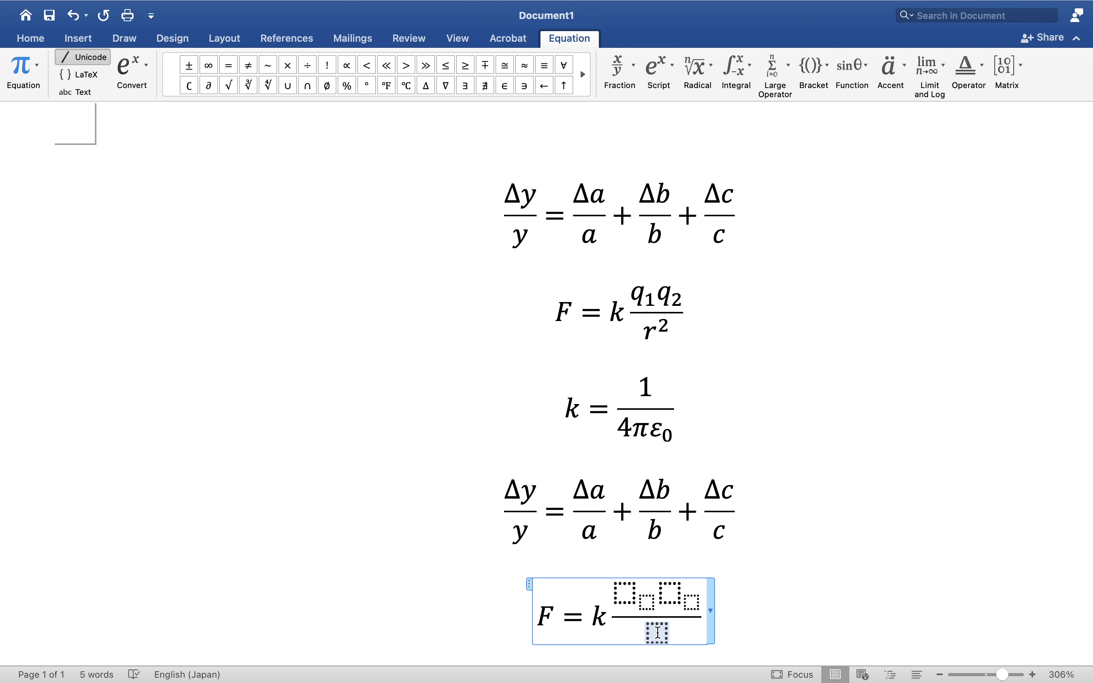
click(660, 68)
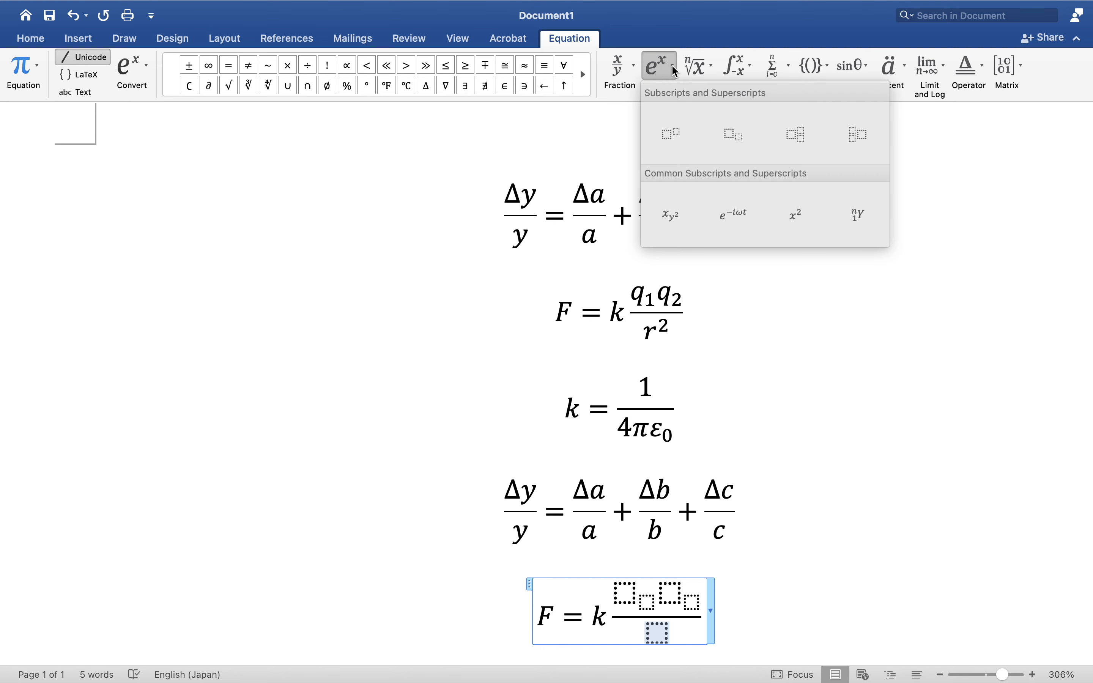
click(676, 138)
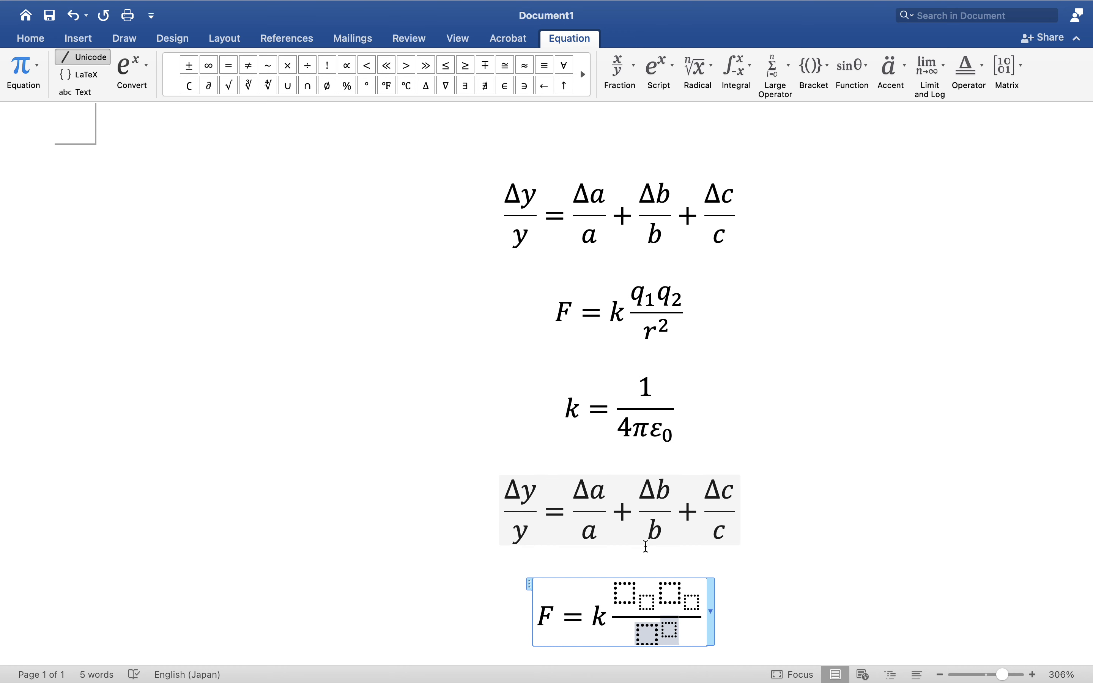
Step: Fill the numerator's two subscript structures with q₁ and q₂
click(628, 594)
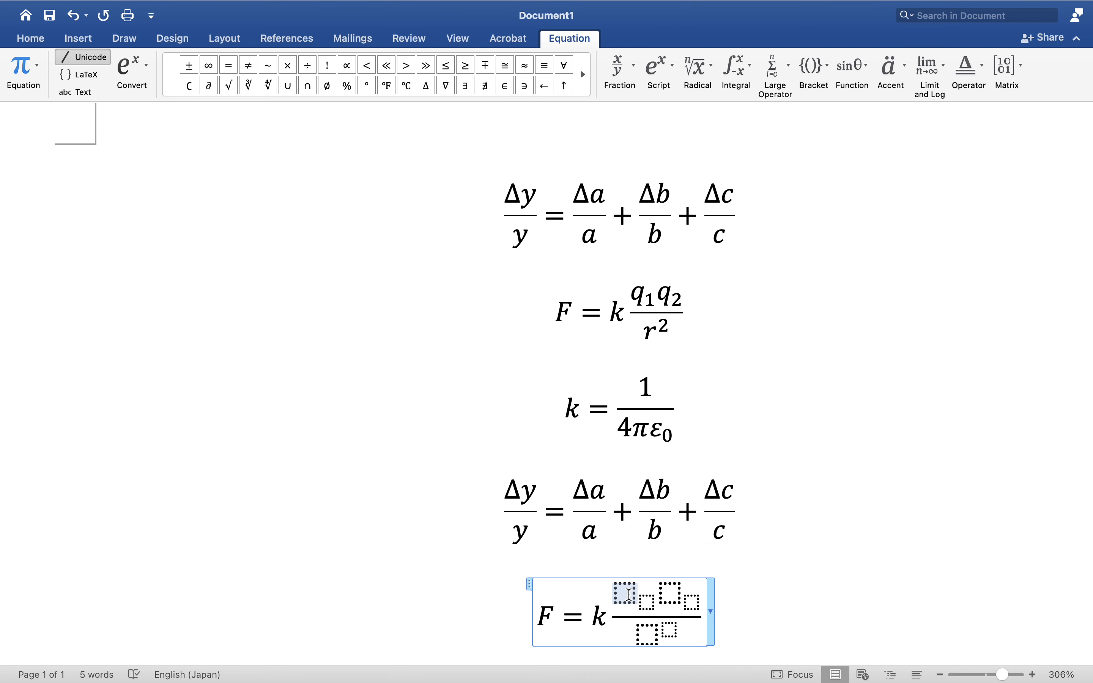
text(q)
click(648, 603)
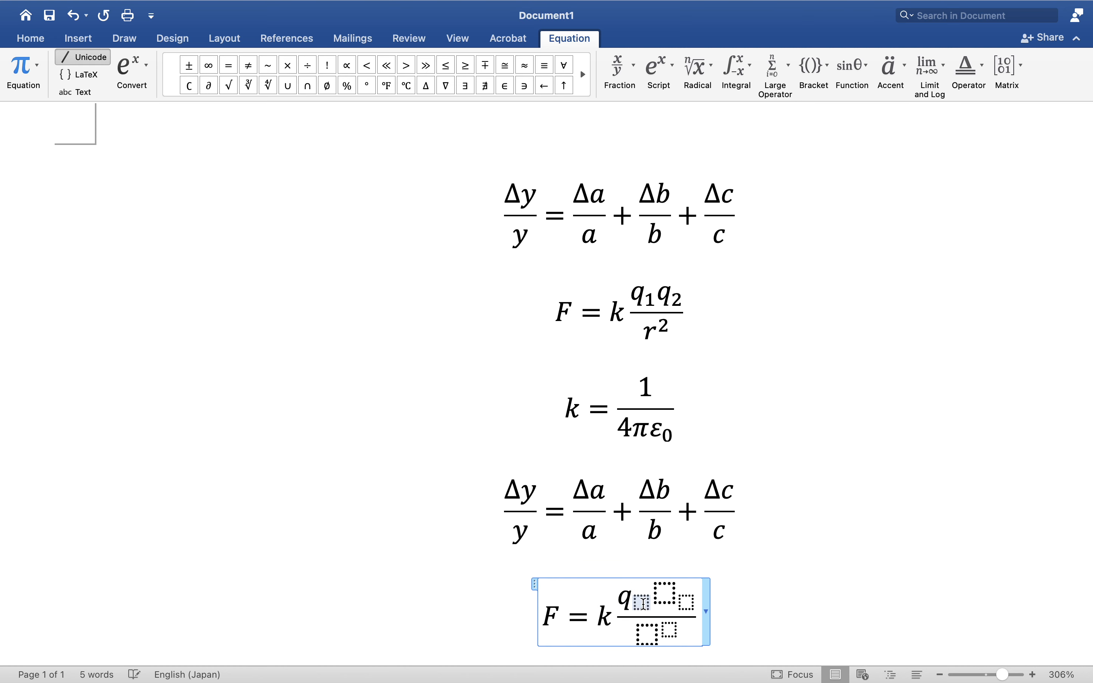
text(1)
click(662, 594)
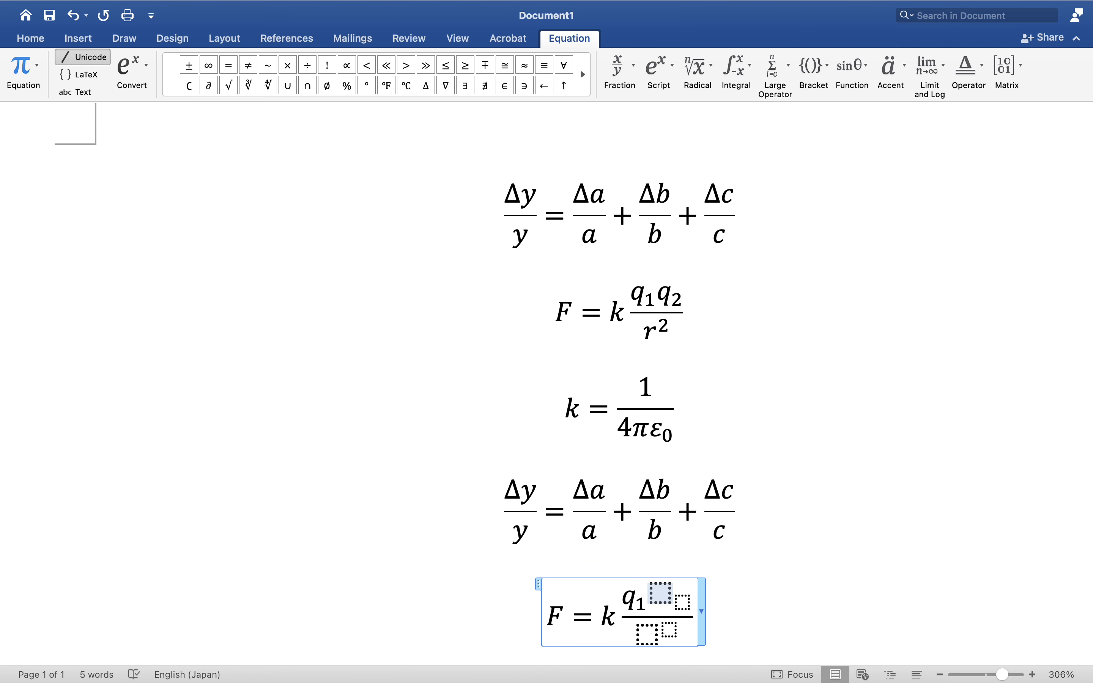
text(q)
click(679, 593)
text(2)
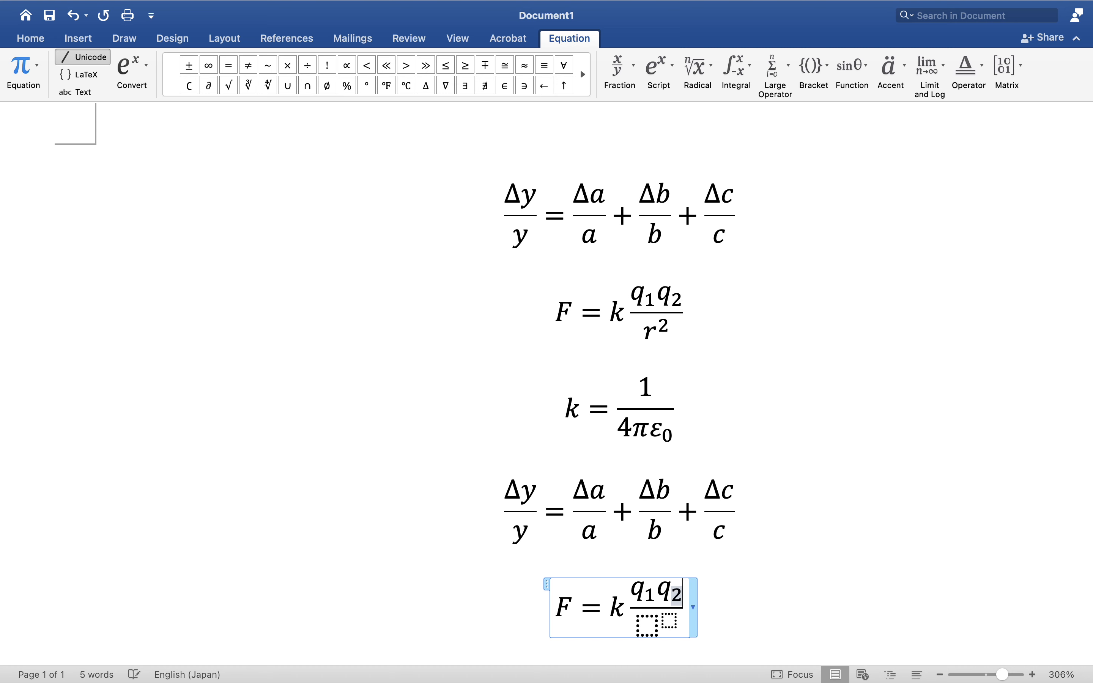
Step: Fill the superscript structure in the bottom F equation's denominator with r² and leave the equation
click(650, 624)
text(r)
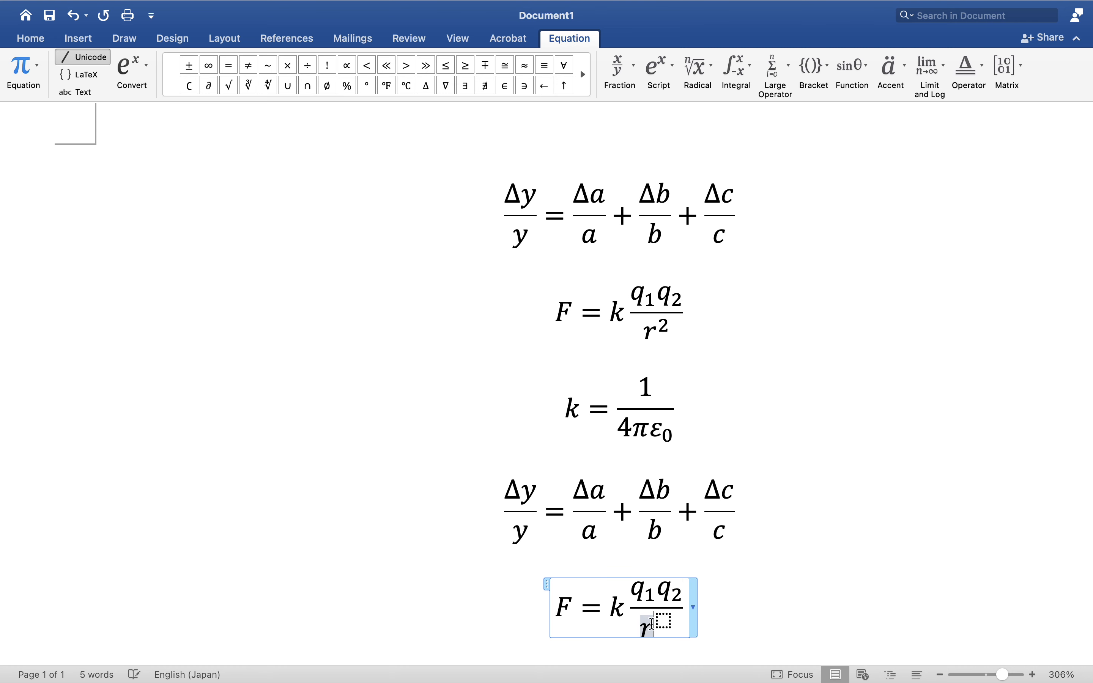
click(663, 621)
text(2)
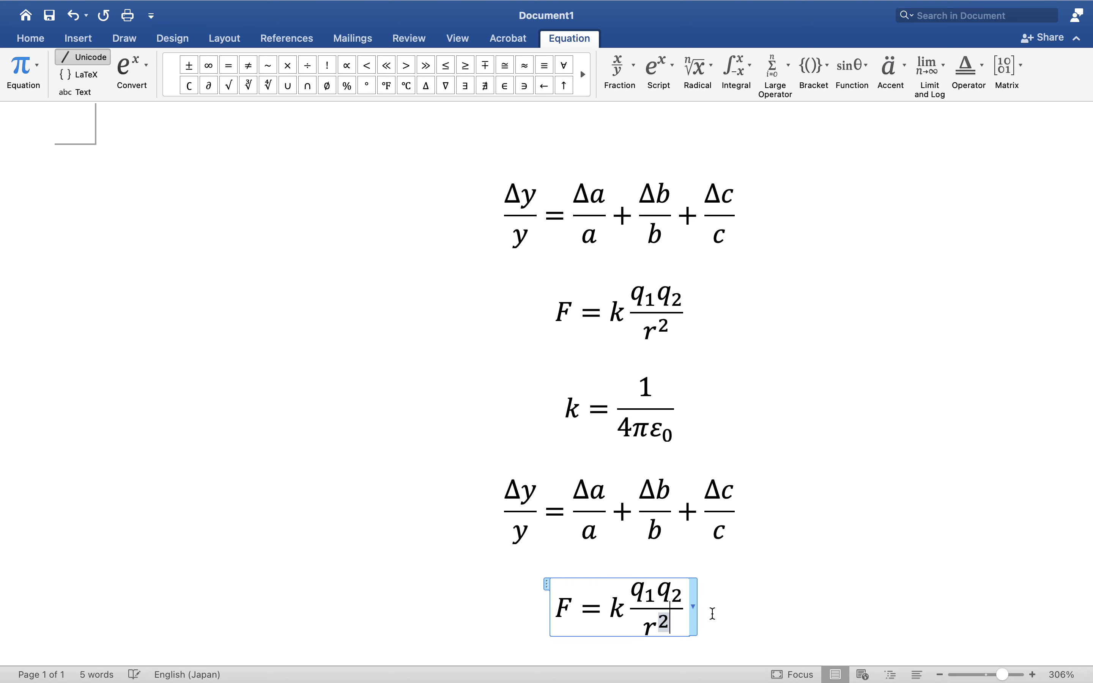
click(738, 596)
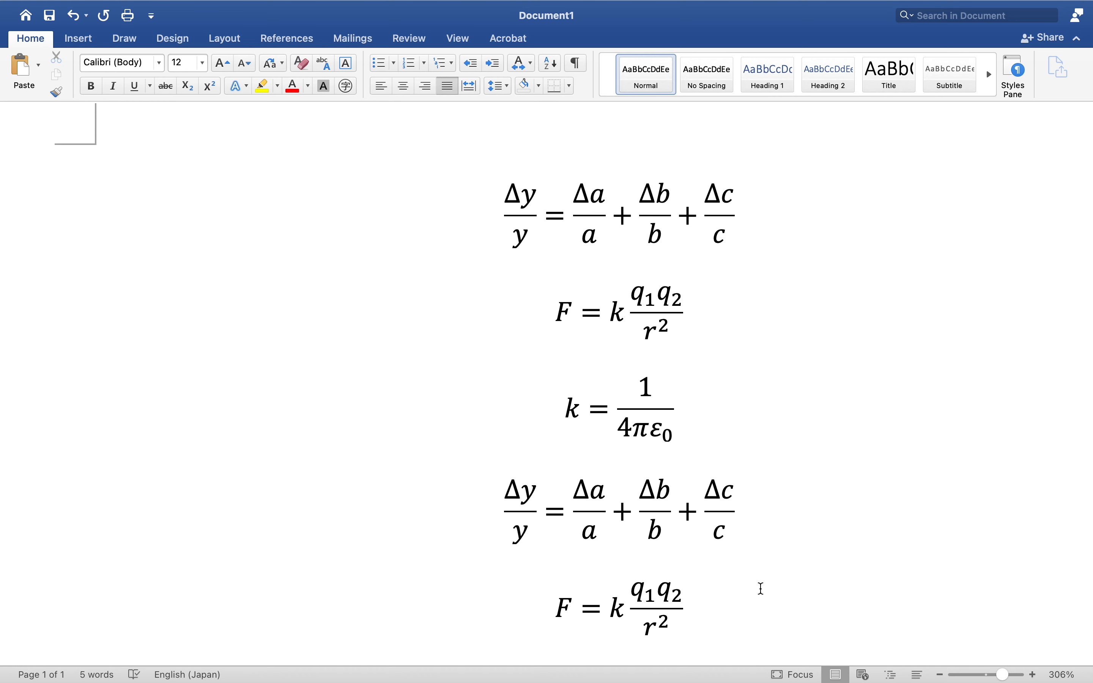
Step: Add a new line below the bottom F equation and an extra blank line above the bottom Δy/y equation
key(Return)
scroll(573, 387, down, 3)
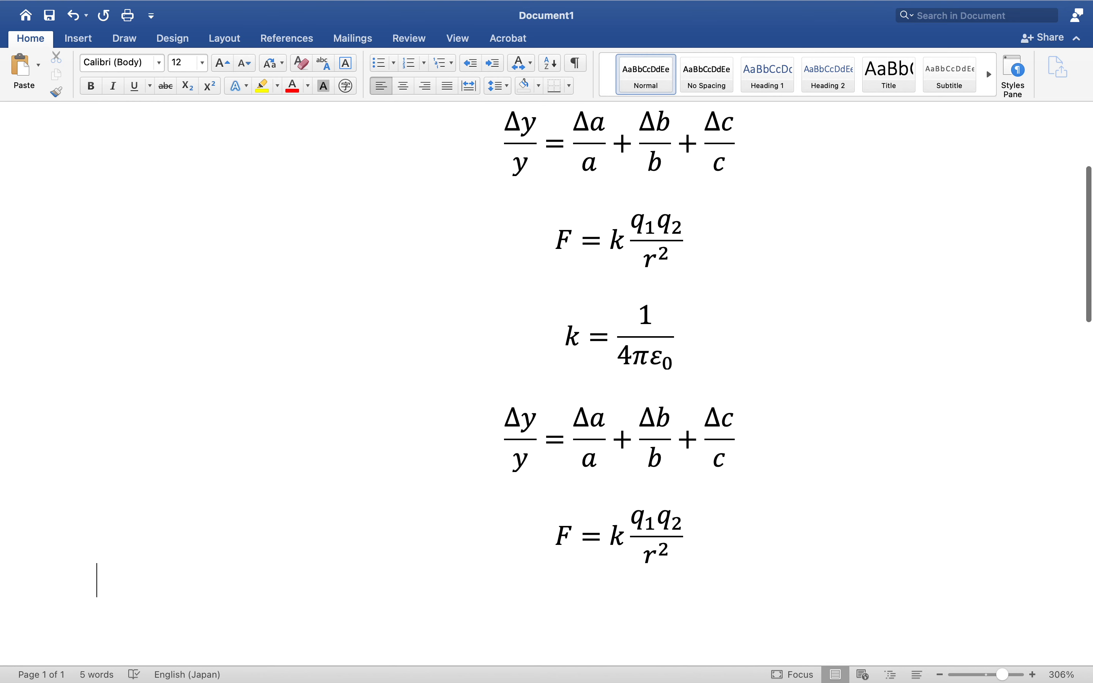
click(685, 367)
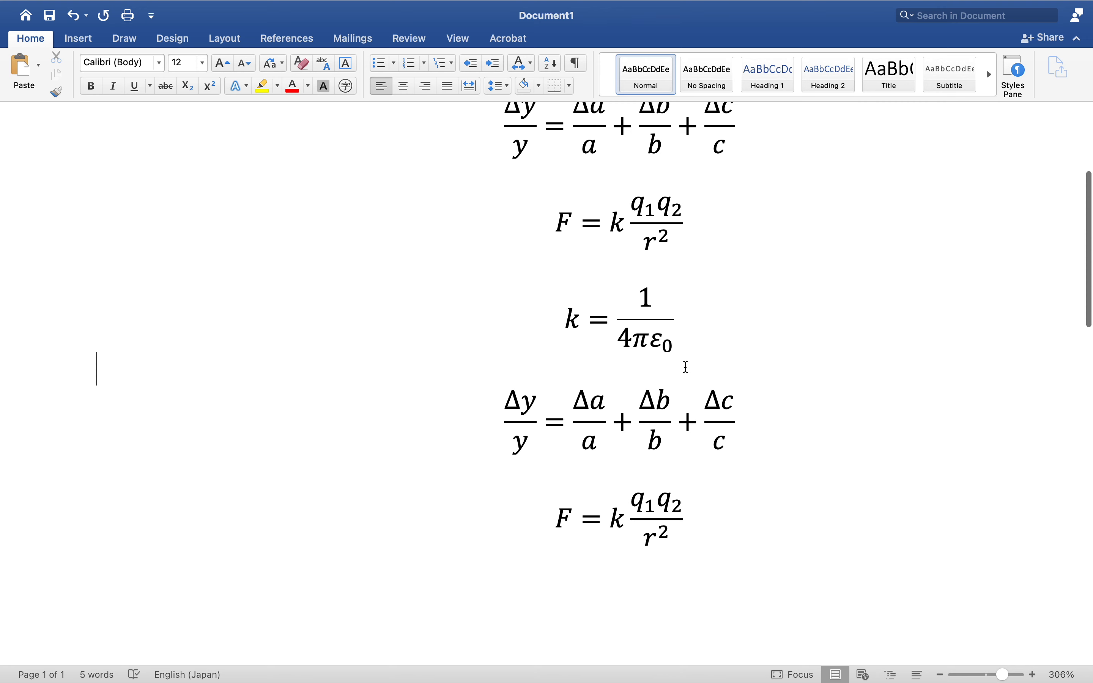
key(Return)
scroll(690, 517, down, 2)
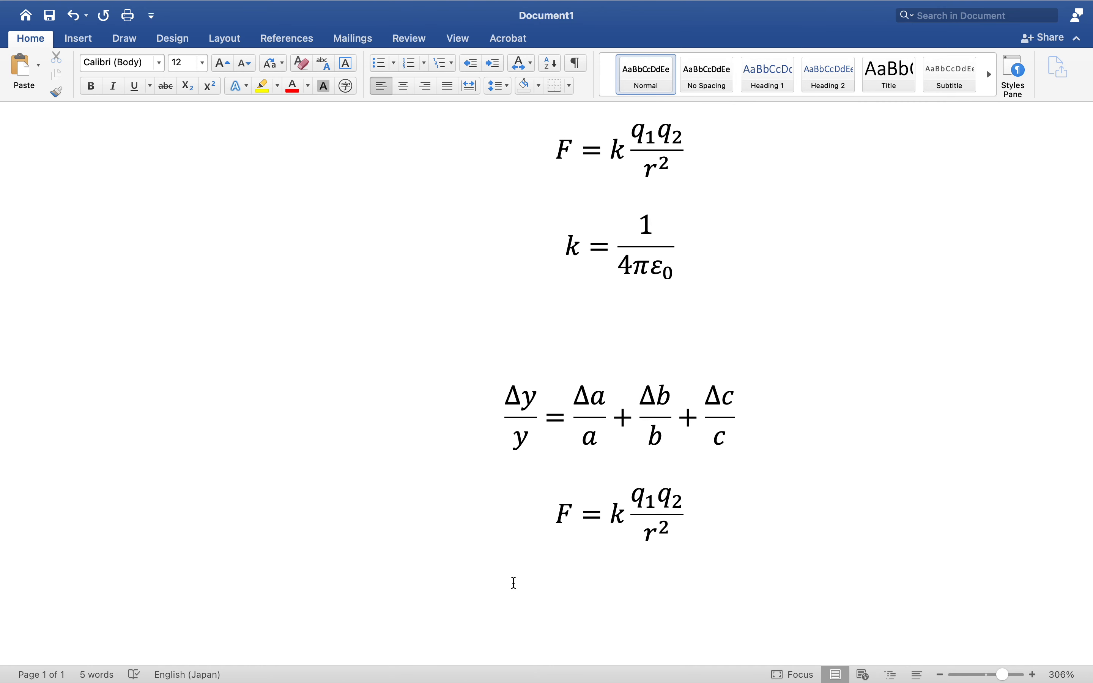
Step: Insert a new equation on the line below the bottom F equation and begin it with k =
click(87, 42)
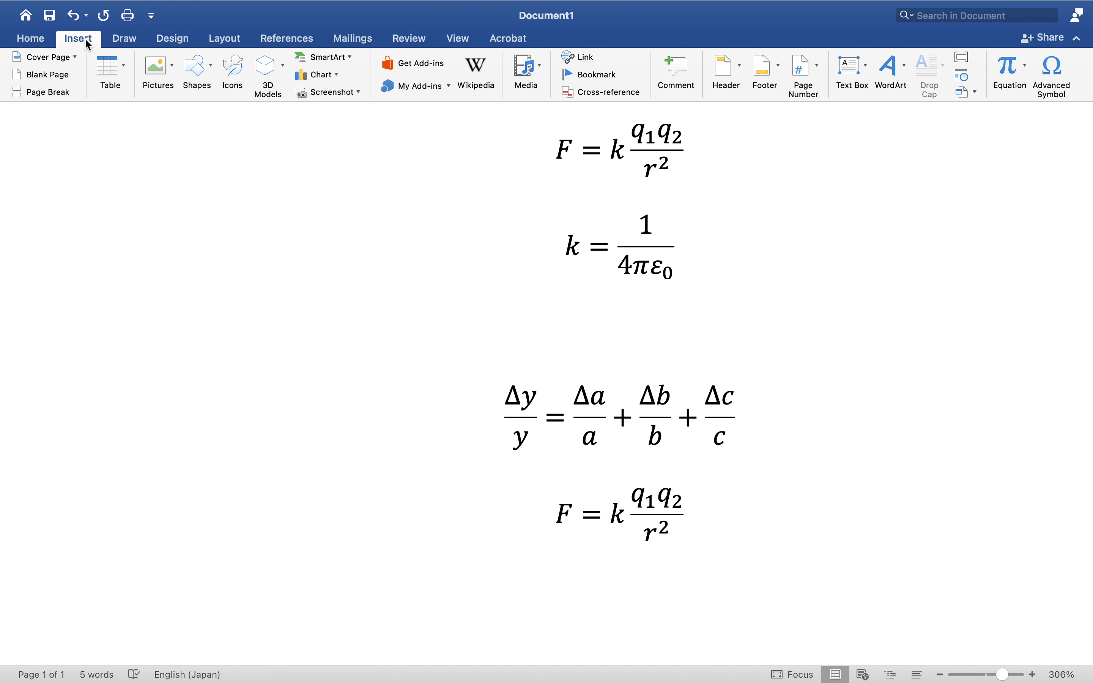
click(1012, 72)
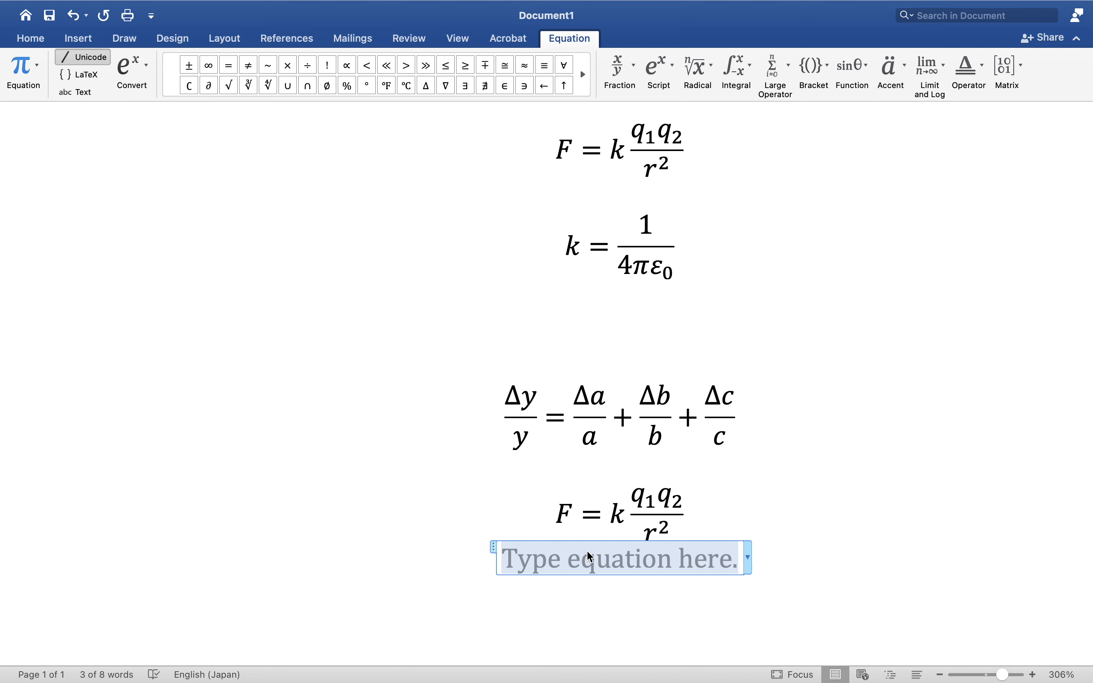
text(k=)
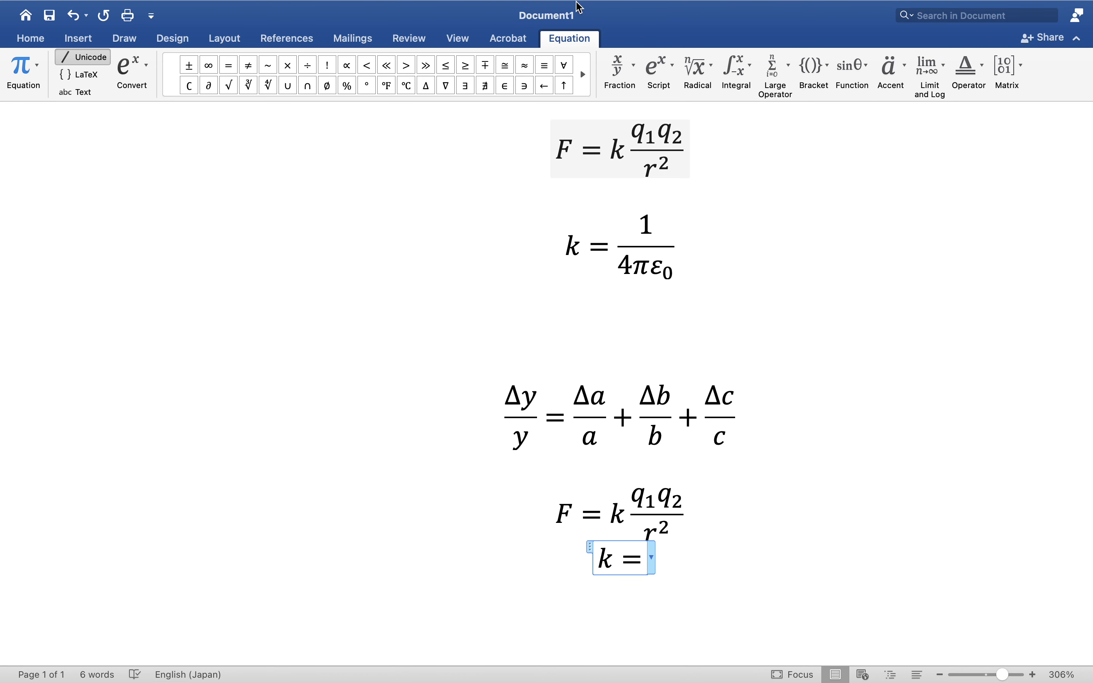
Step: Add a stacked fraction after k = with 1 as its numerator and 4 in its denominator
click(633, 68)
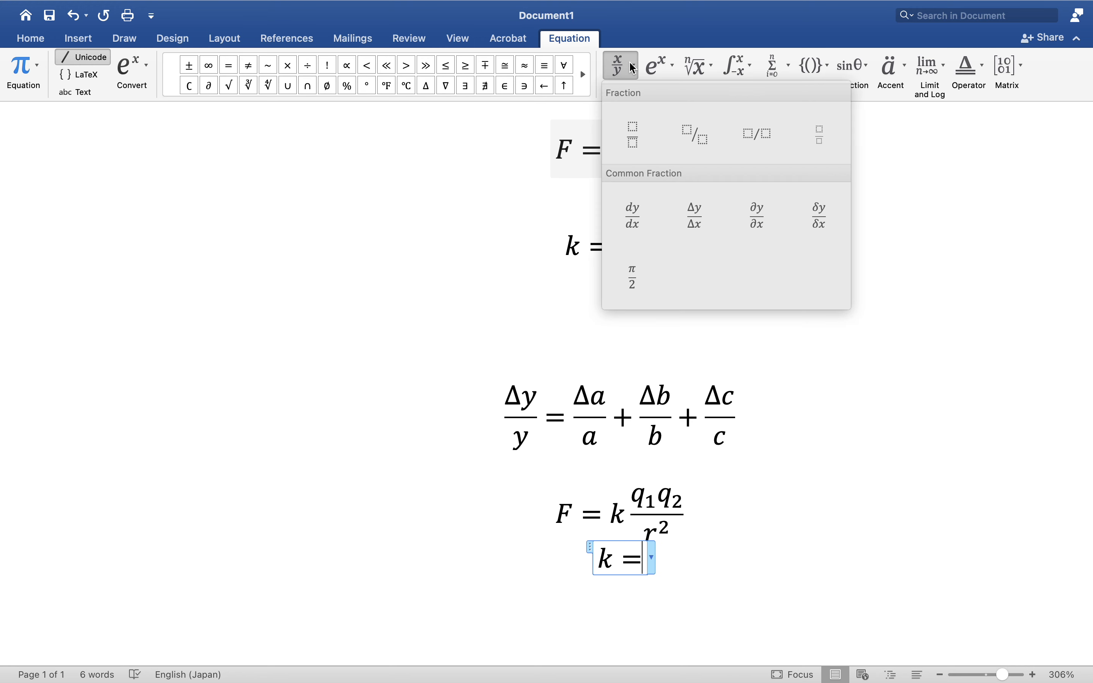
click(634, 135)
click(648, 556)
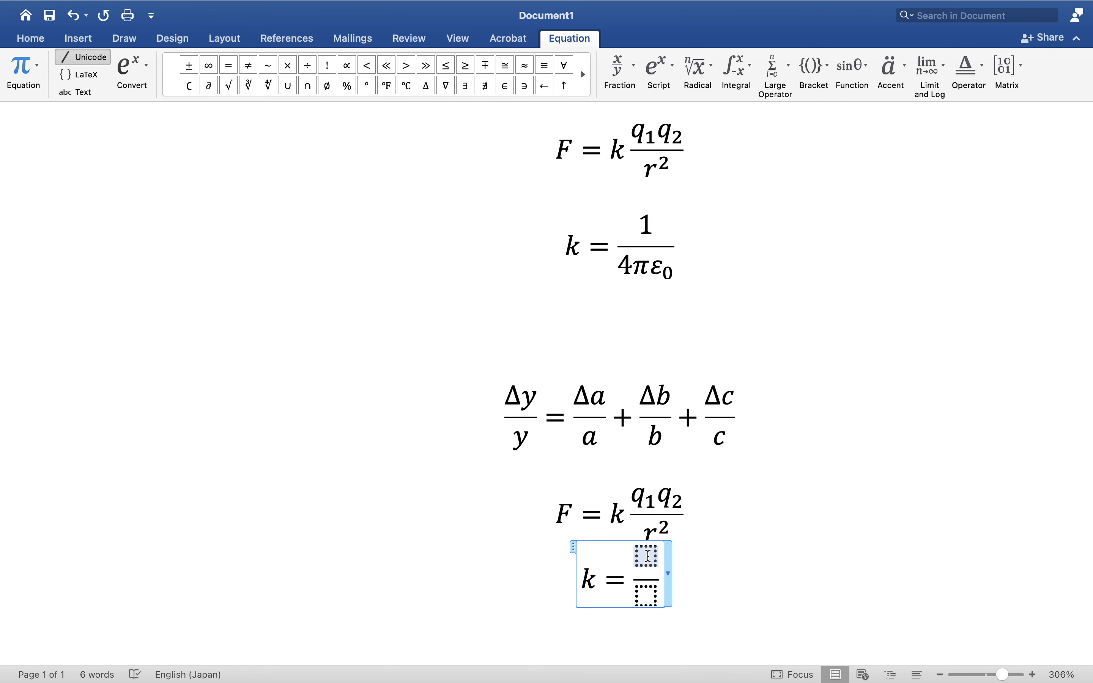
text(1)
click(648, 594)
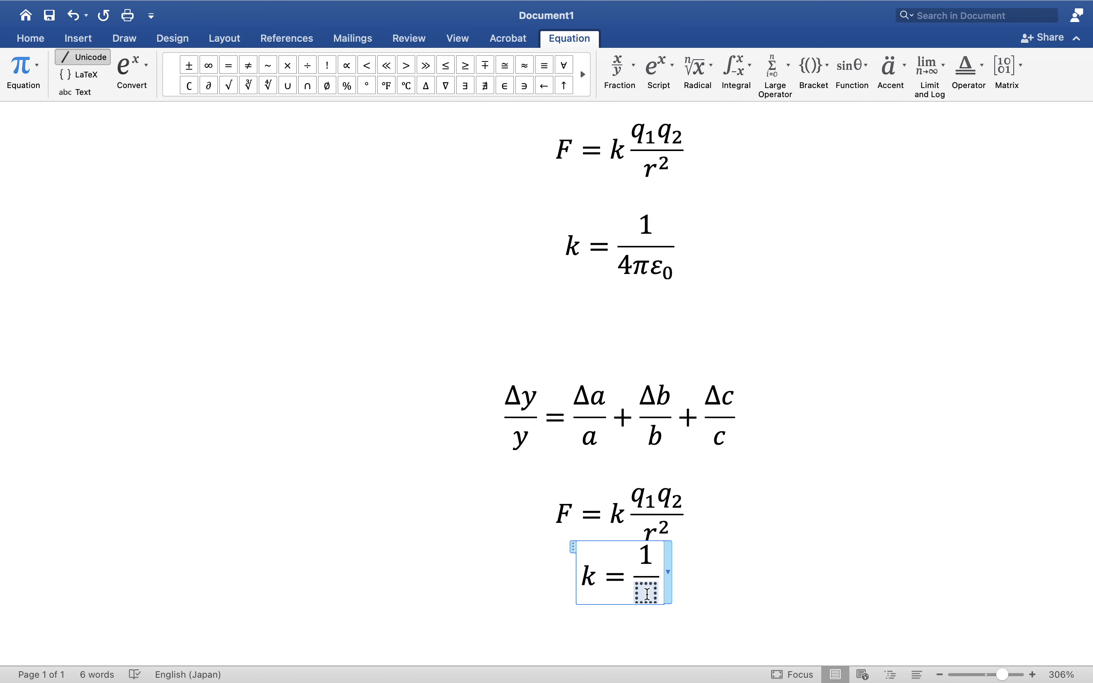
text(4)
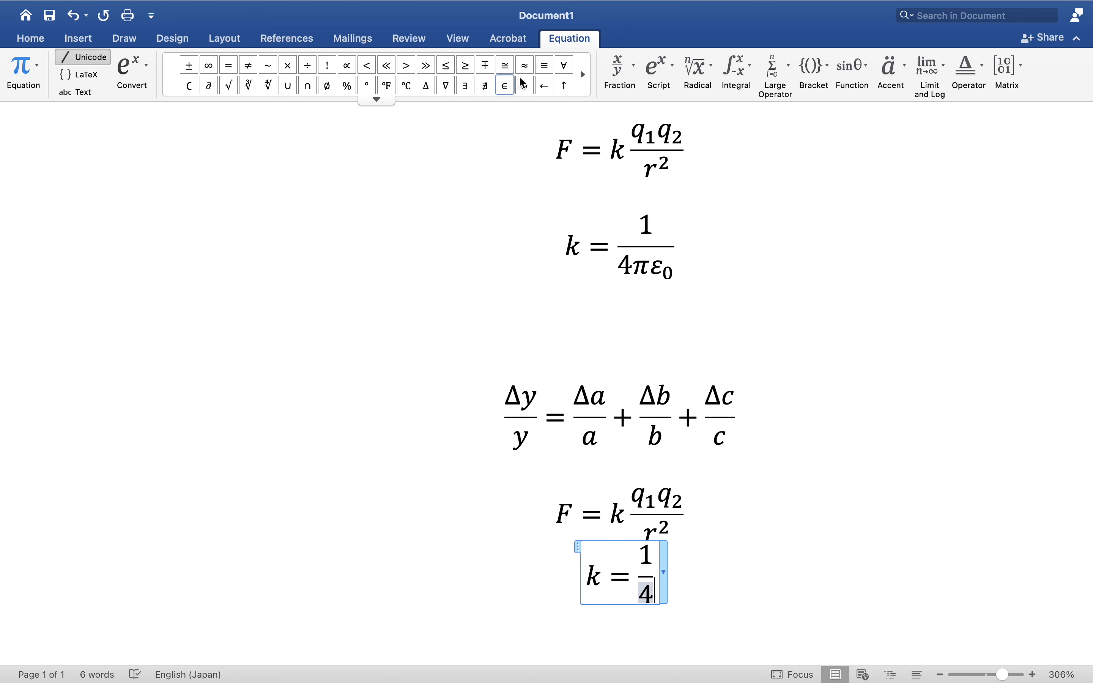
Step: Append the symbols π and ε after the 4 in the fraction's denominator
click(378, 100)
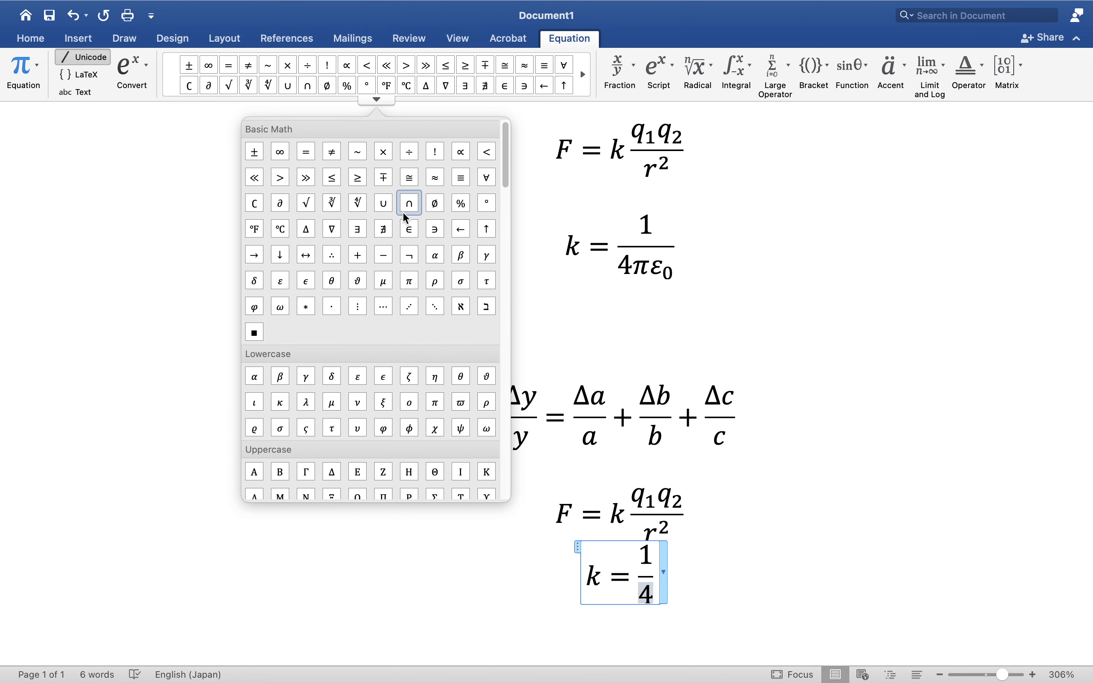
click(410, 281)
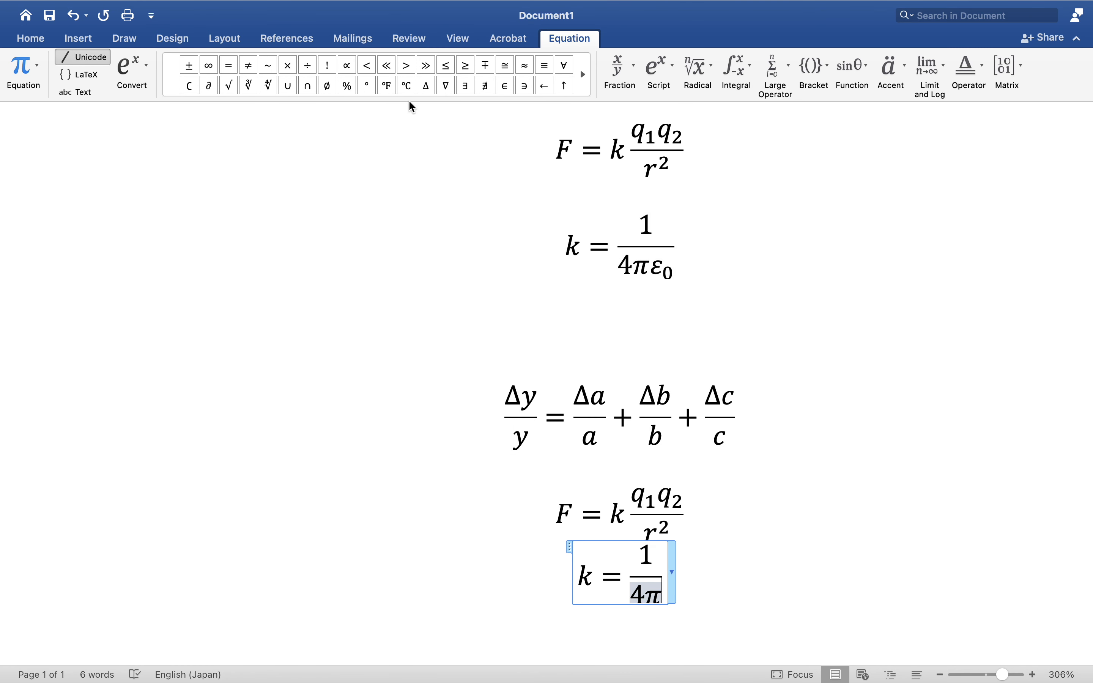
click(378, 101)
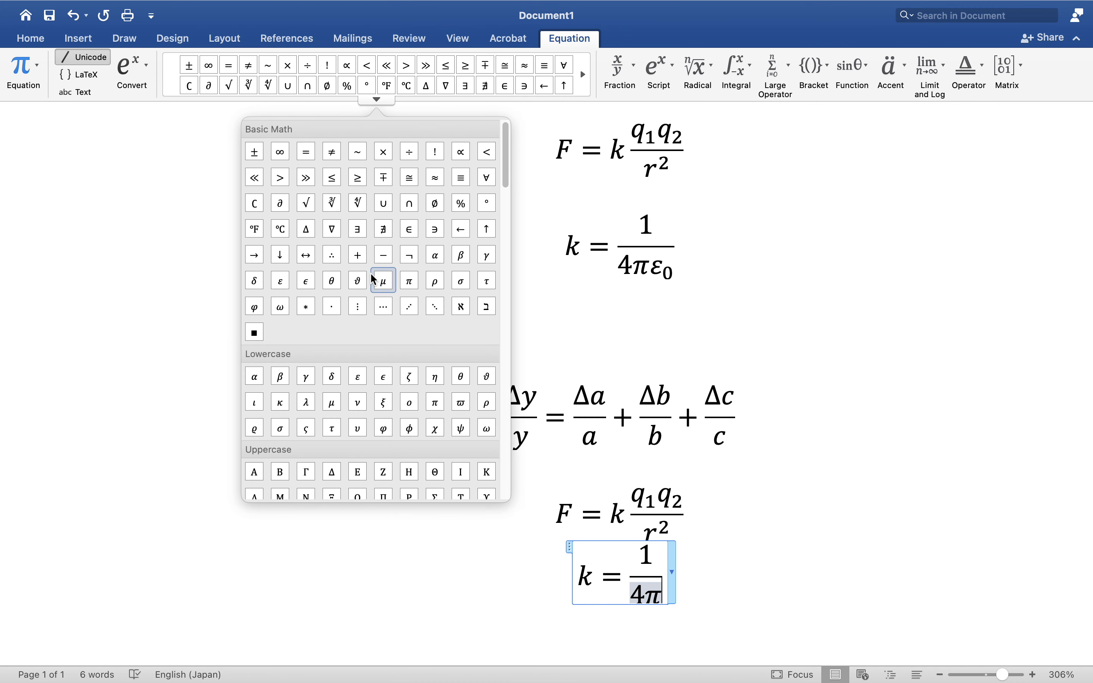
click(363, 381)
click(664, 599)
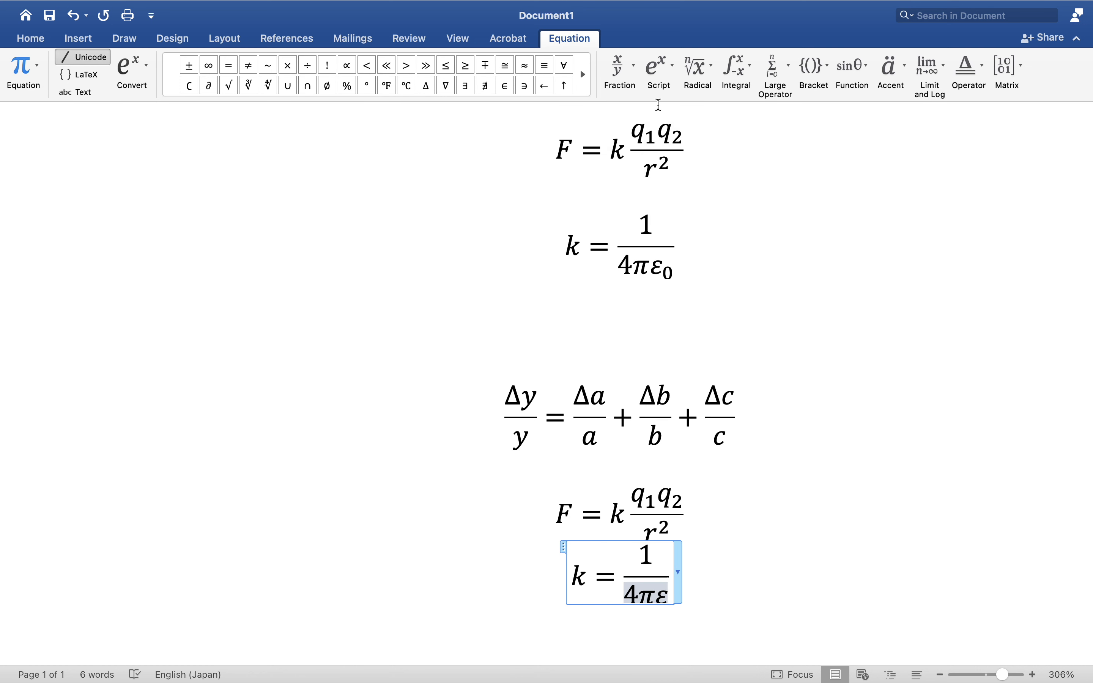
Step: Add an empty subscript structure at the end of the denominator and move the ε into its base
click(660, 68)
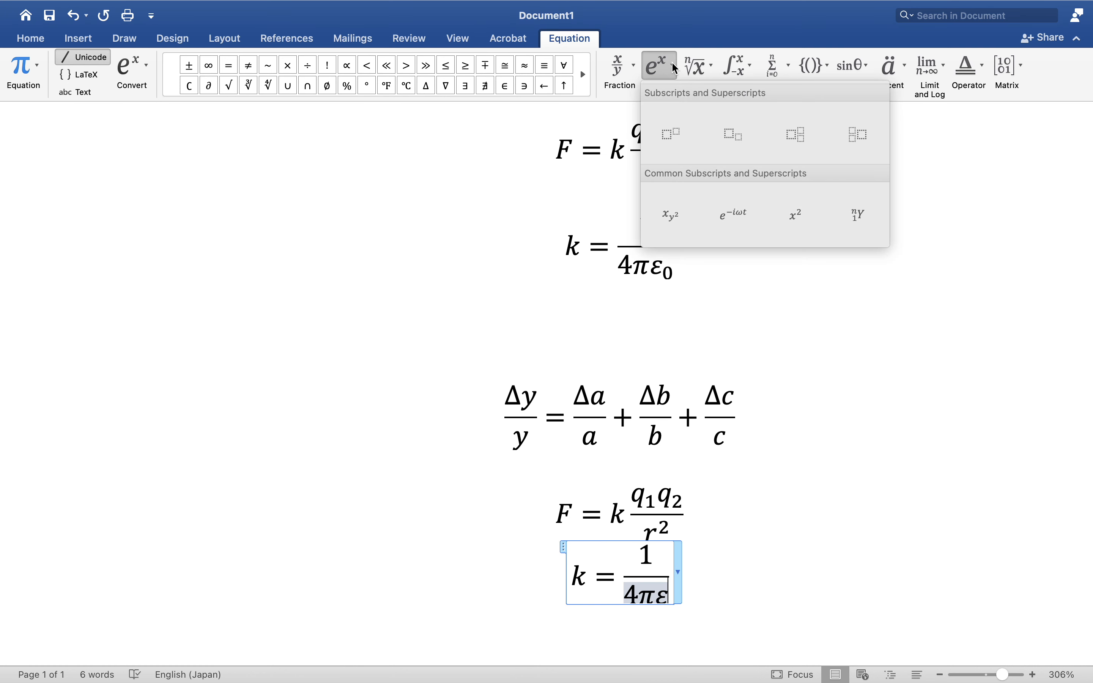
click(736, 137)
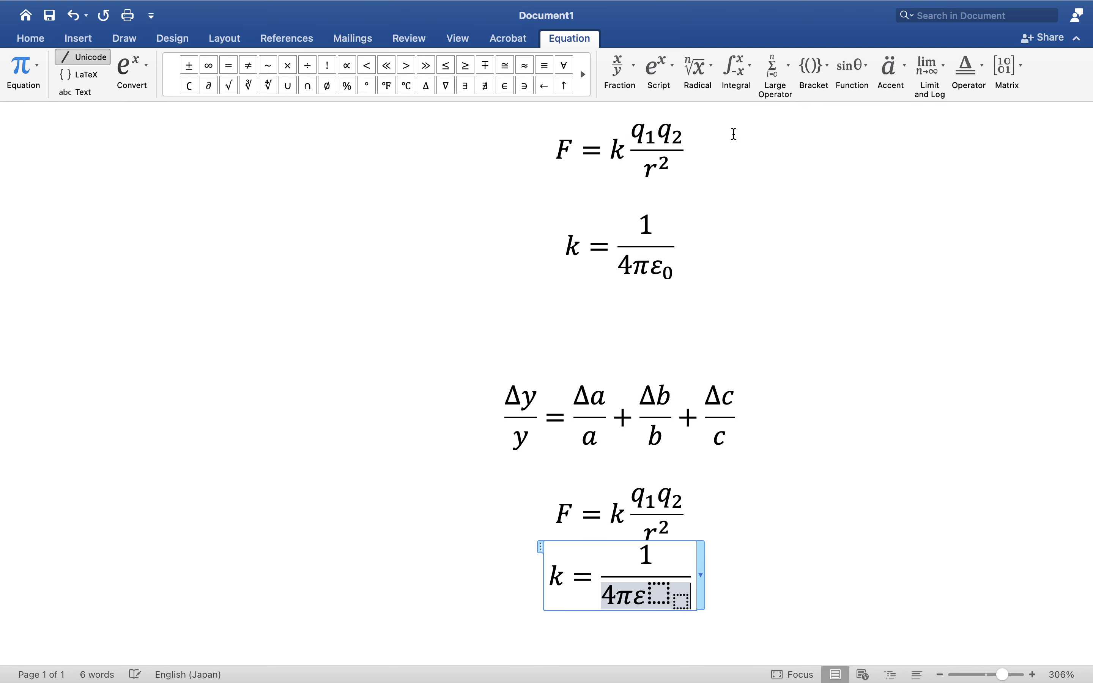
drag(644, 598, 634, 599)
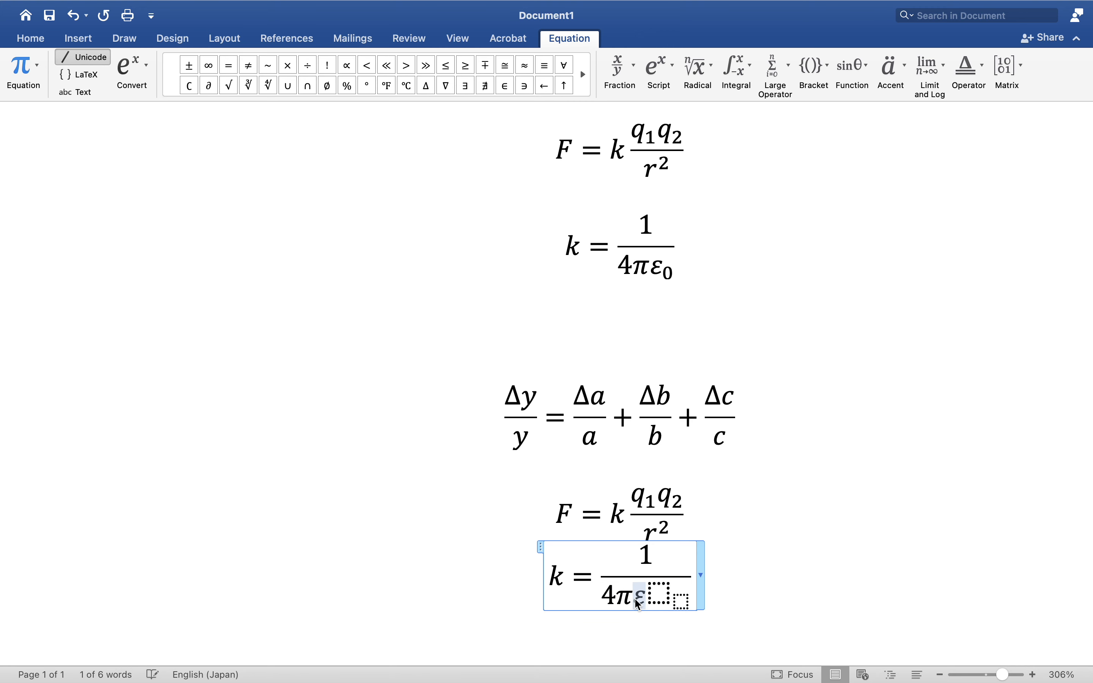
right_click(639, 605)
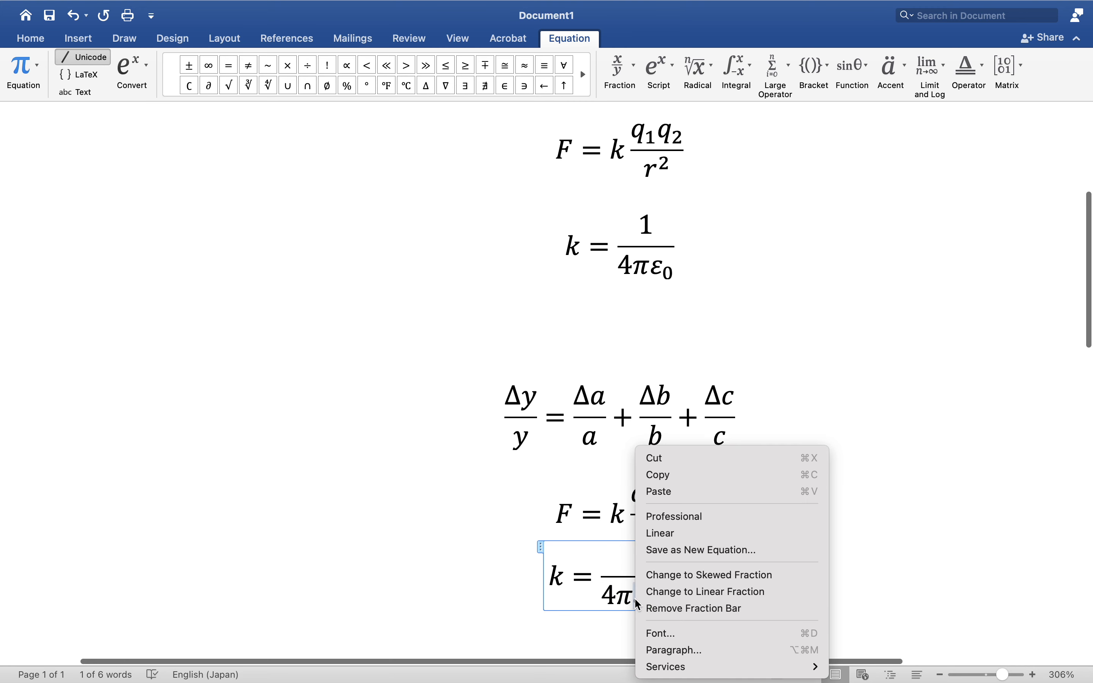
click(687, 458)
click(662, 599)
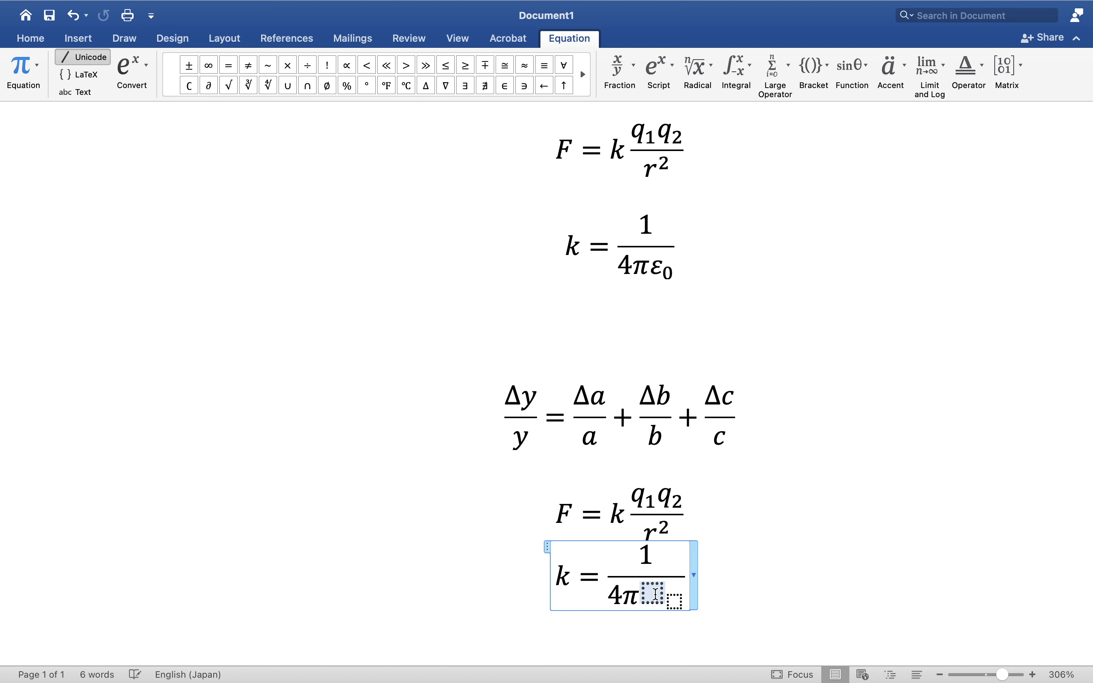
key(super+v)
Step: Enter 0 as the subscript of ε and leave the equation
click(668, 602)
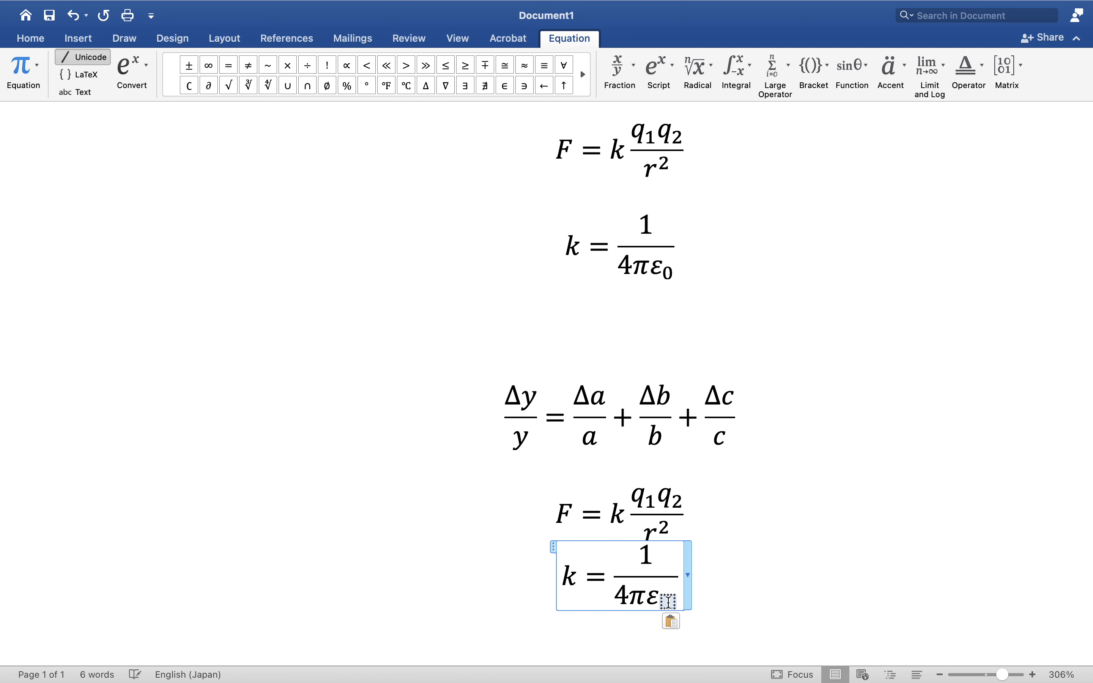
text(0)
click(715, 595)
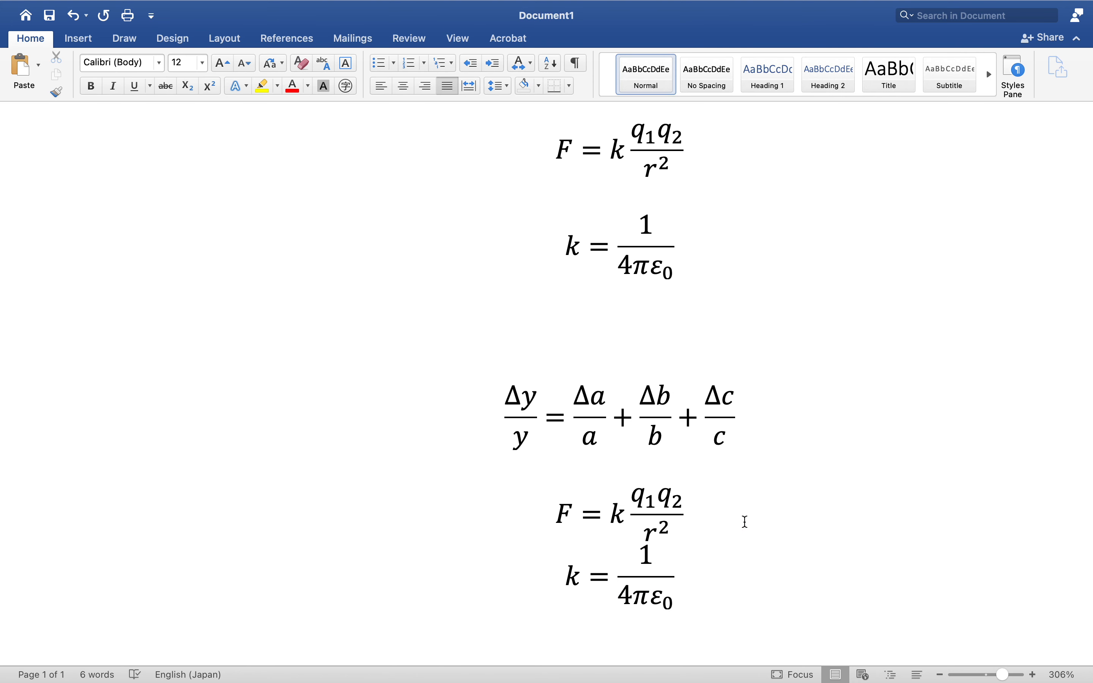
Step: Add a blank line between the bottom F and k equations and a new line below the bottom k equation
key(Return)
scroll(764, 398, down, 3)
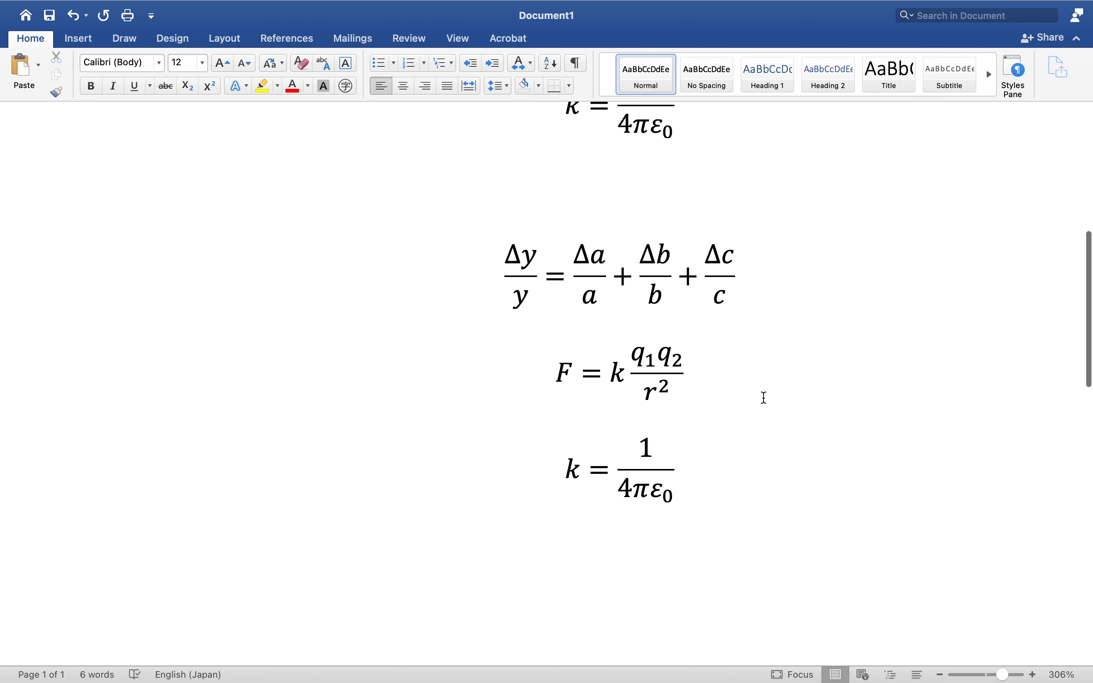
click(803, 488)
key(Return)
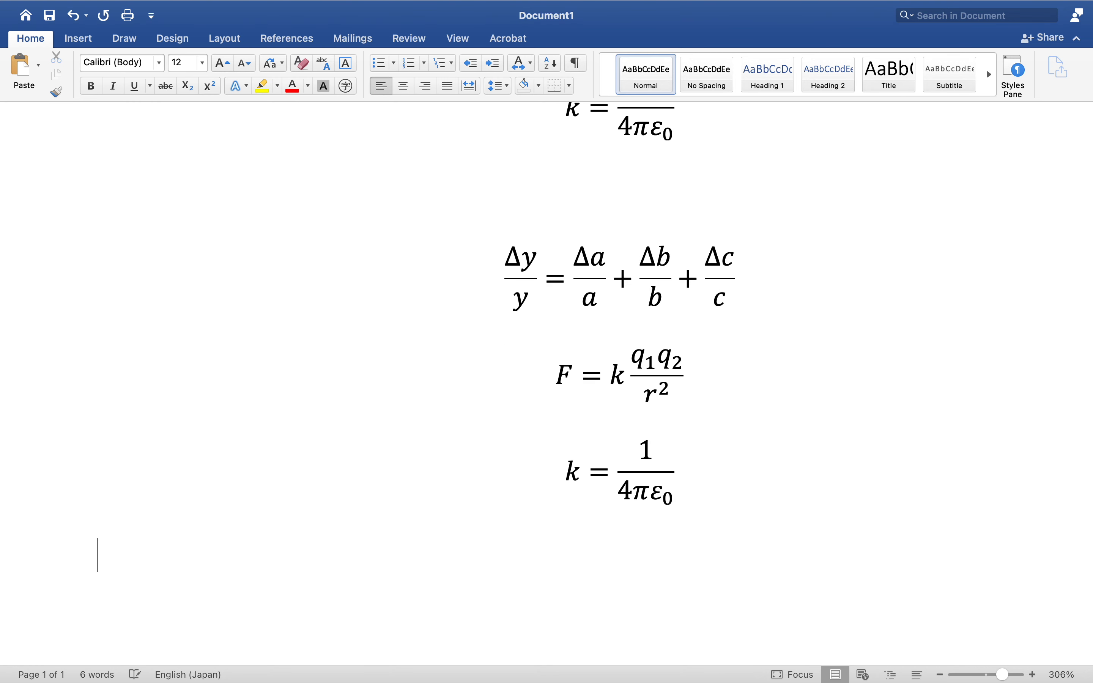
Step: Examine the three recreated equations in close-up and alongside the sample equations above them
scroll(800, 493, up, 4)
scroll(800, 493, up, 2)
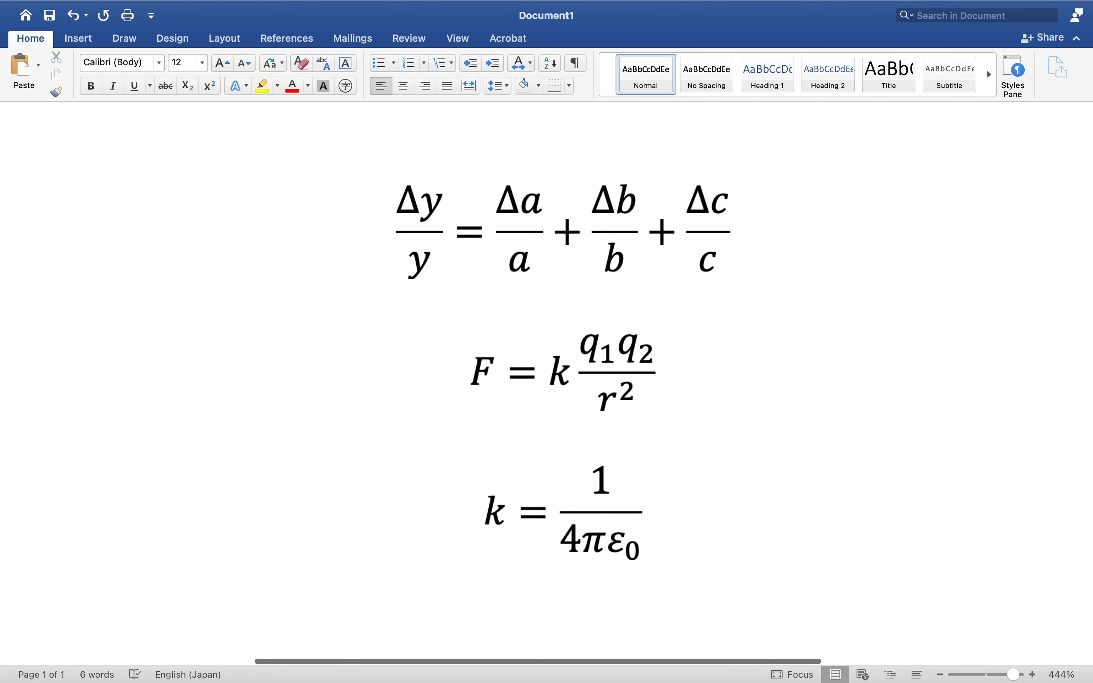
scroll(632, 370, left, 3)
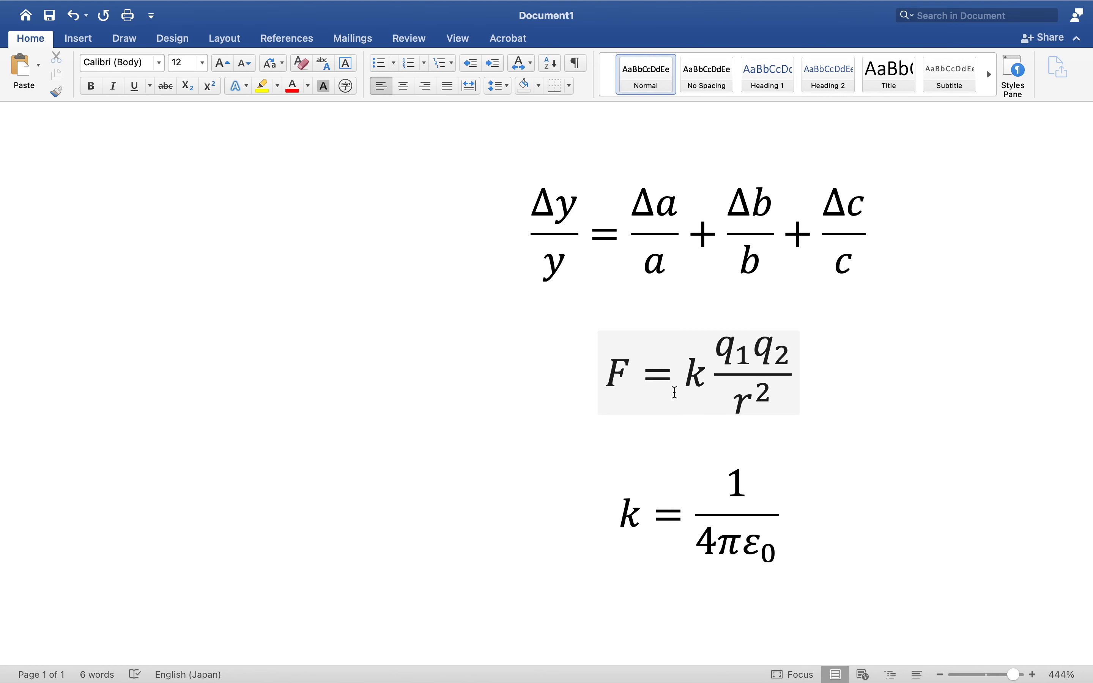
scroll(675, 391, right, 3)
scroll(675, 391, up, 1)
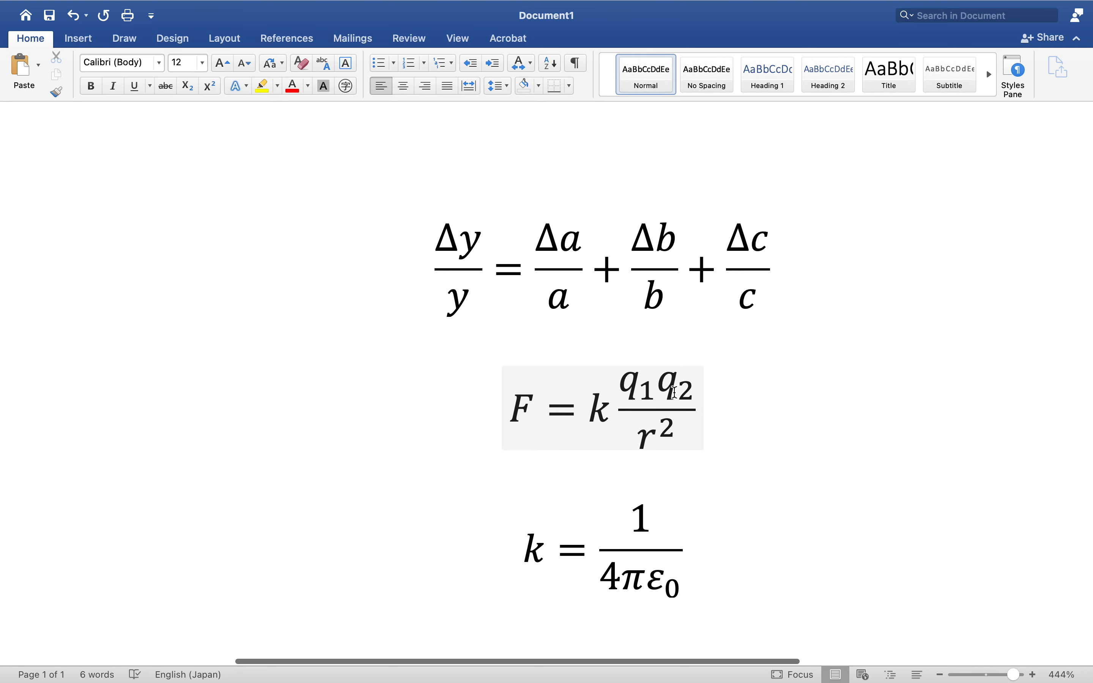
scroll(675, 392, down, 1)
scroll(674, 392, right, 1)
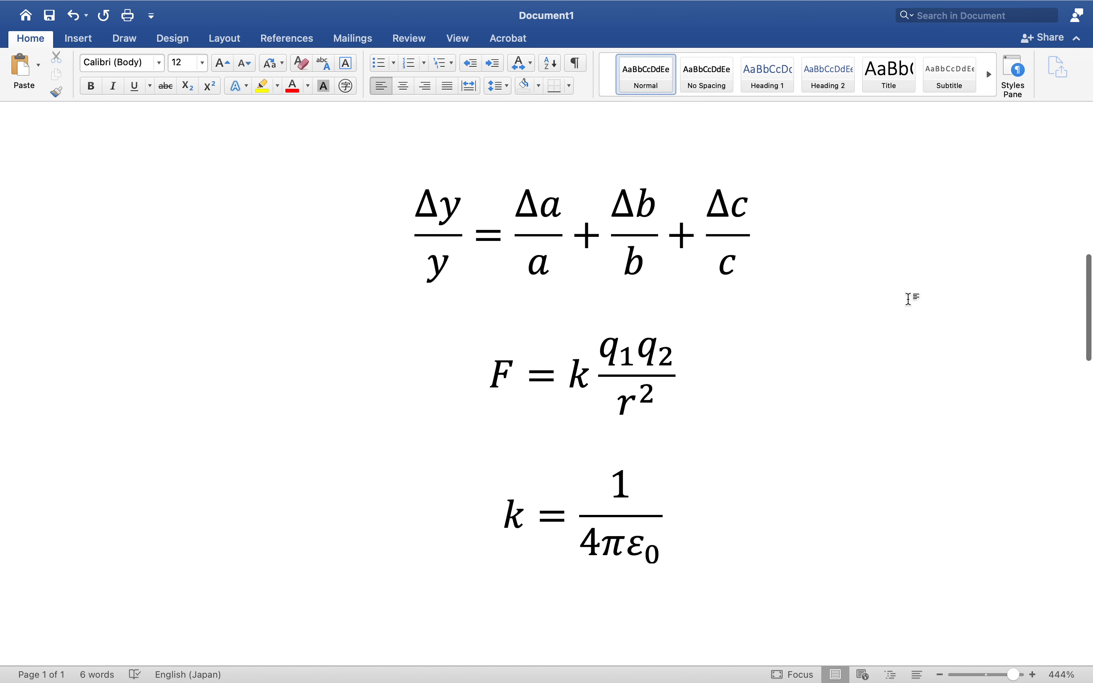
scroll(905, 298, left, 4)
scroll(802, 134, down, 5)
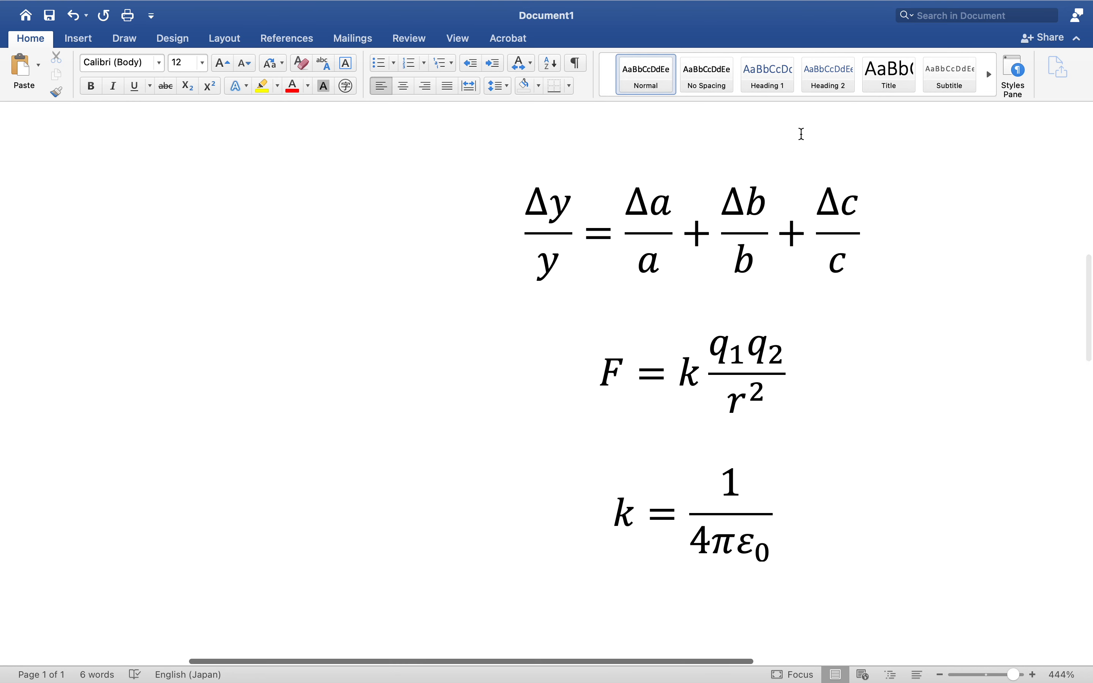
scroll(801, 137, up, 1)
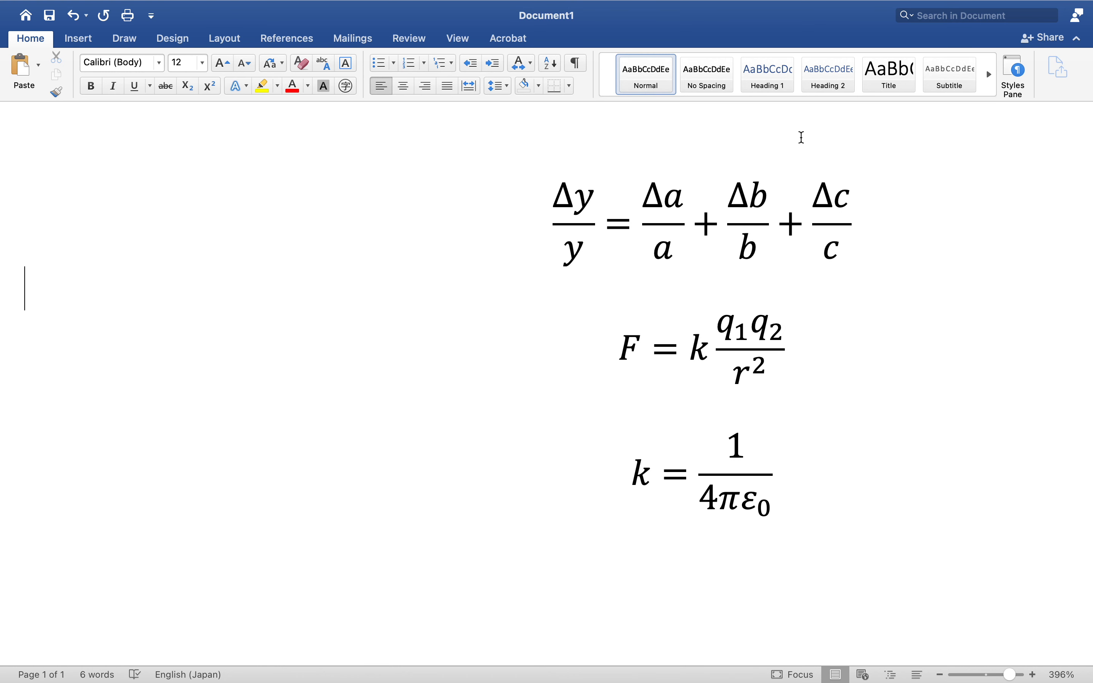
scroll(802, 138, up, 2)
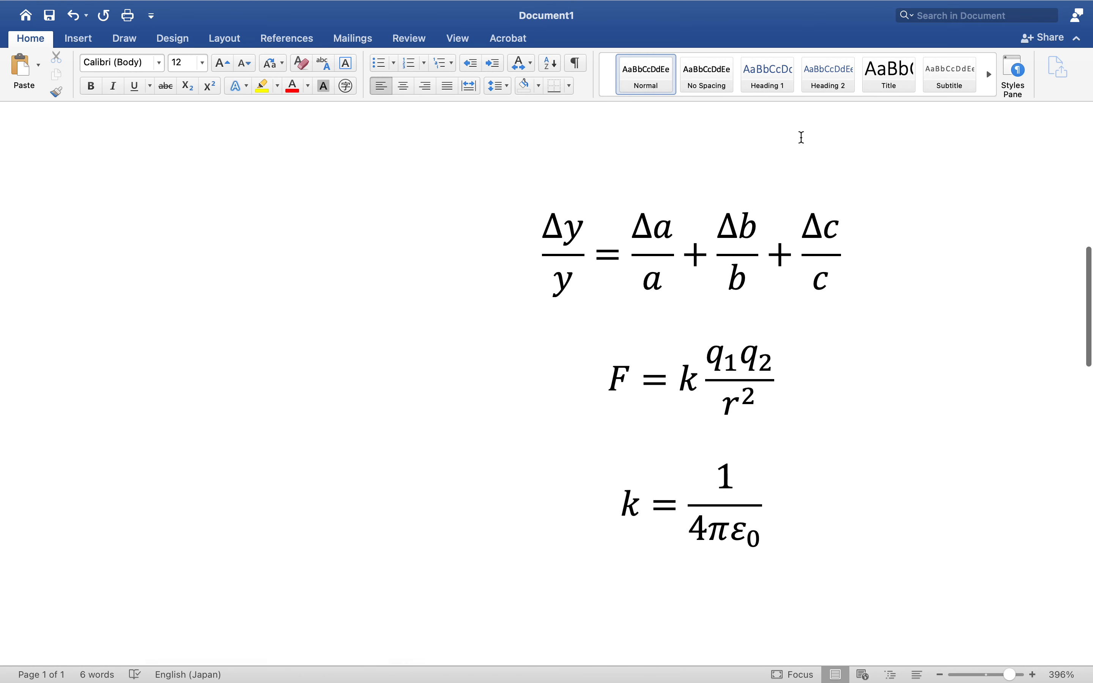
scroll(802, 137, down, 5)
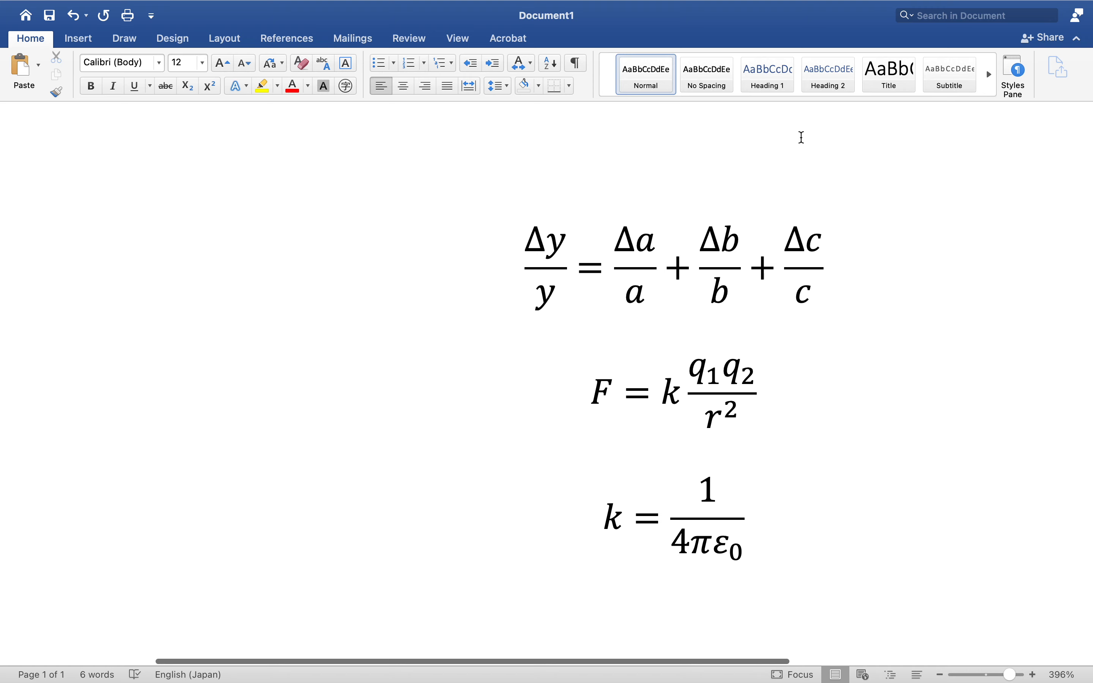
scroll(798, 153, up, 3)
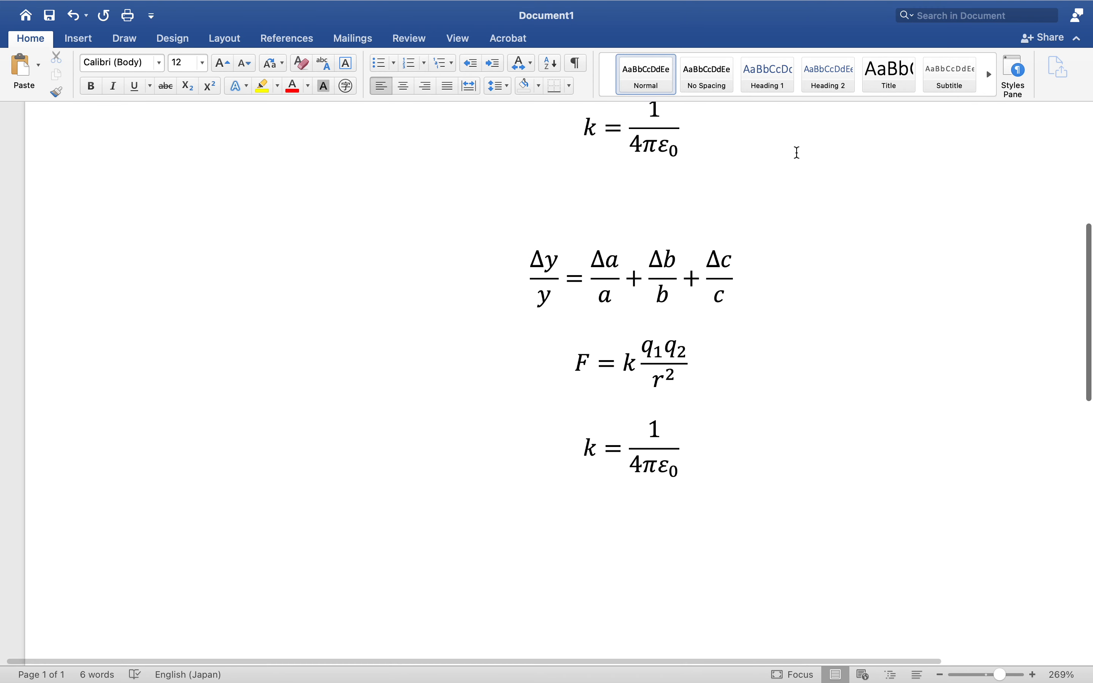
Step: Check the fractions, subscripts and exponent in the lower Δy/y, F and k equations at close range
scroll(773, 223, up, 3)
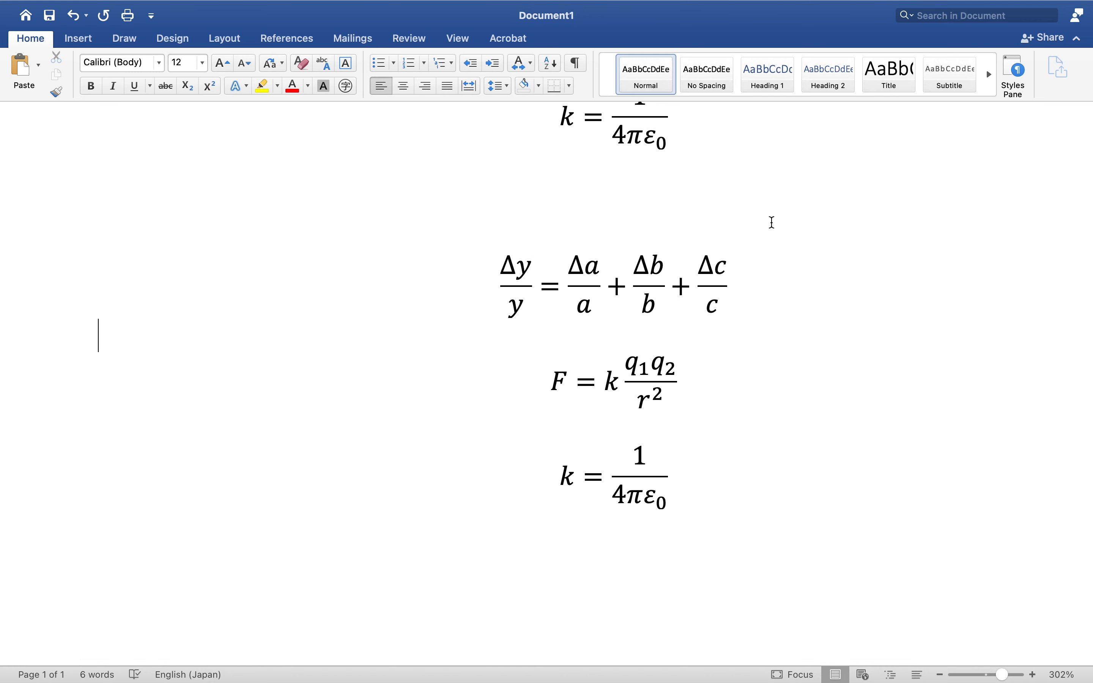
scroll(773, 223, up, 3)
scroll(556, 234, down, 1)
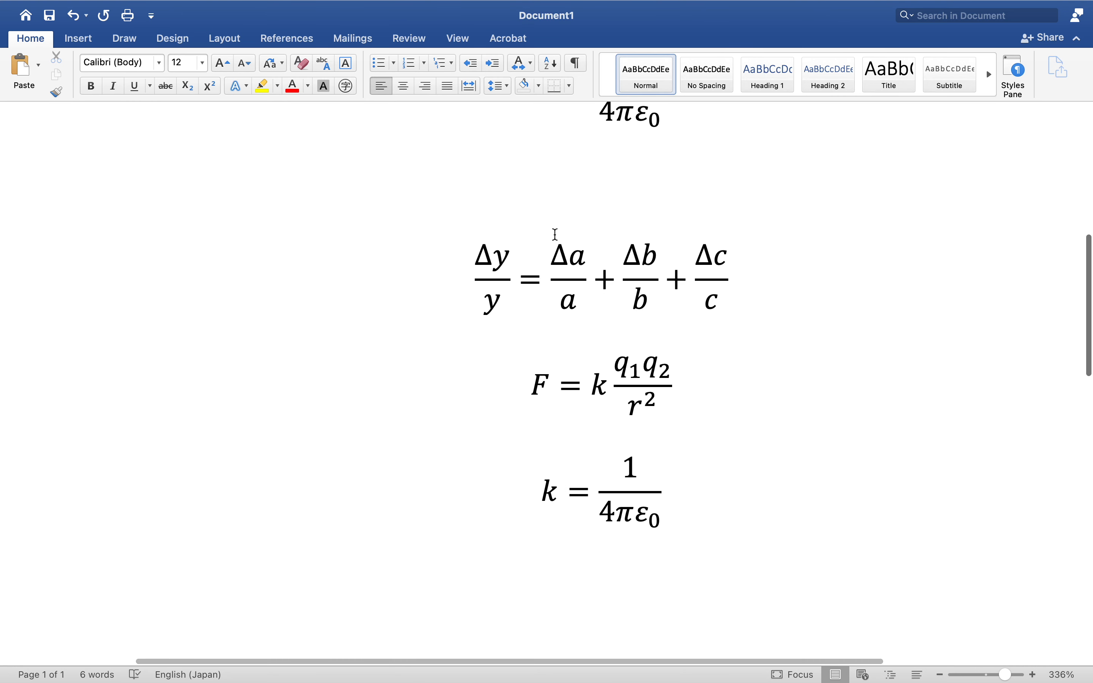
scroll(554, 234, down, 1)
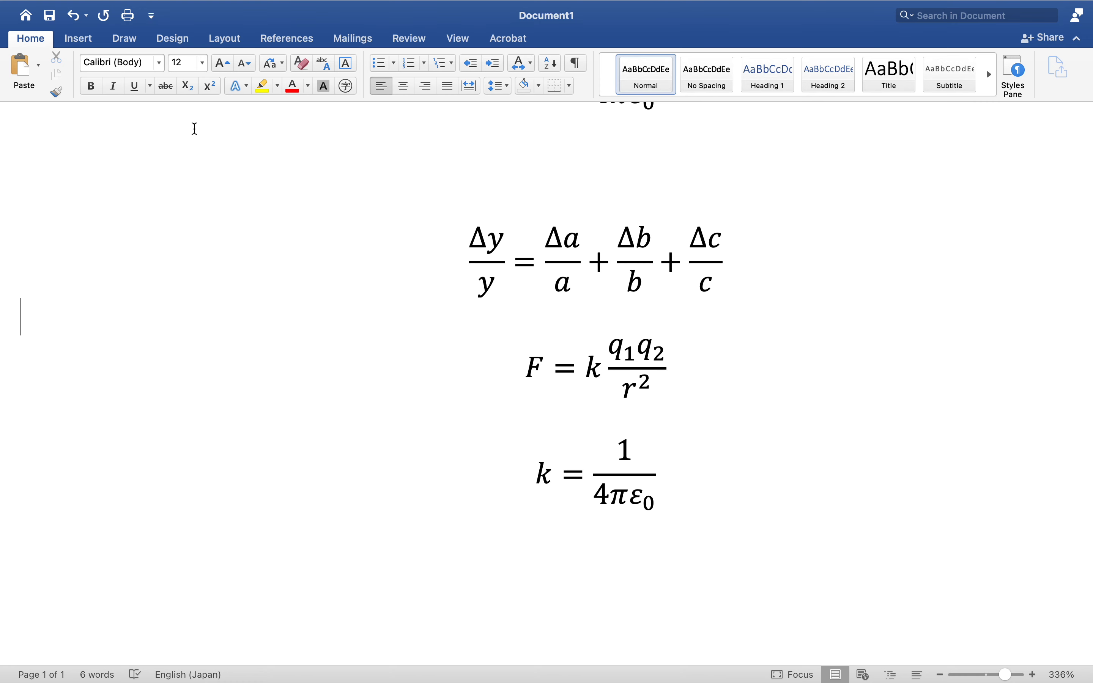
scroll(194, 129, down, 3)
scroll(194, 129, up, 5)
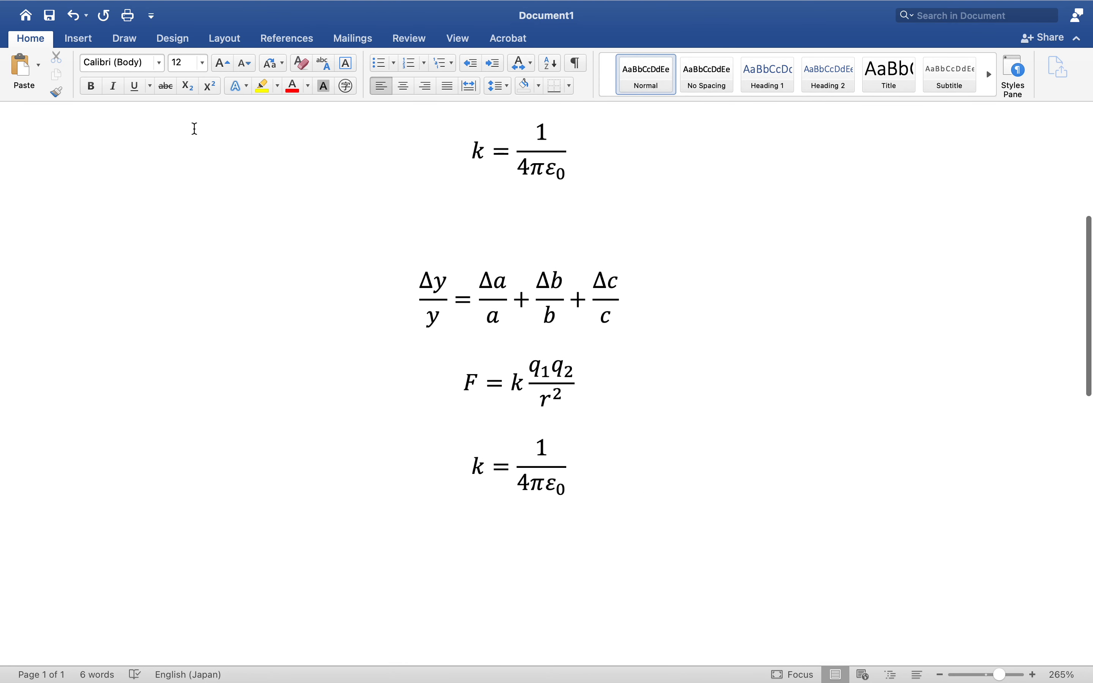
scroll(194, 129, up, 2)
scroll(194, 128, down, 4)
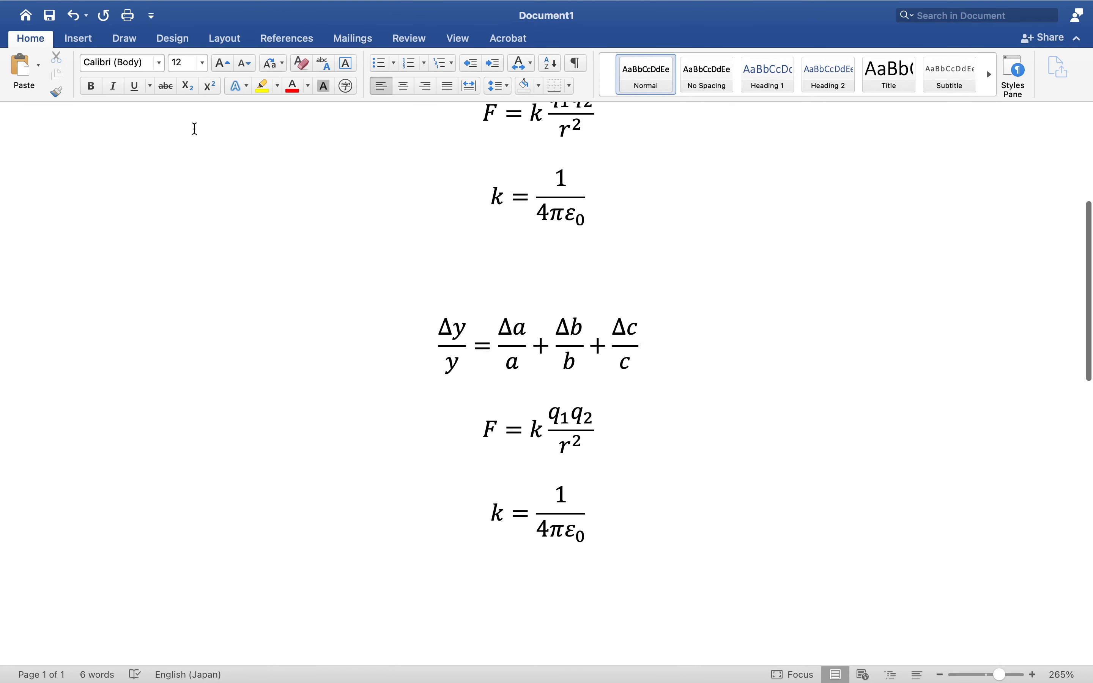
click(395, 189)
scroll(396, 189, up, 6)
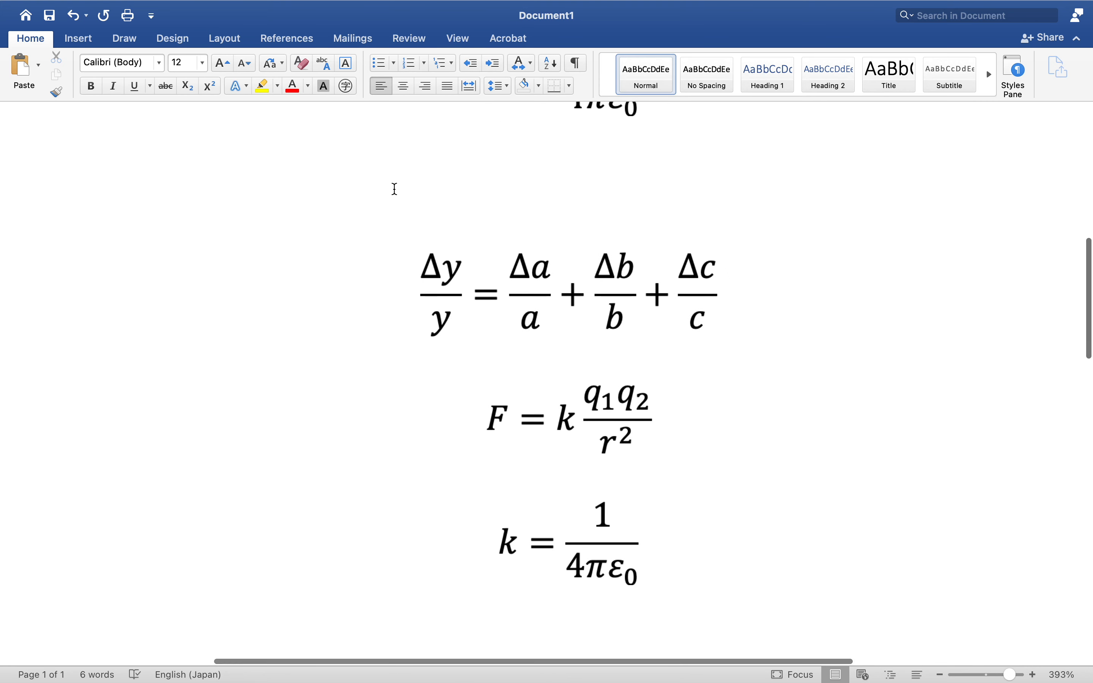
scroll(395, 189, left, 5)
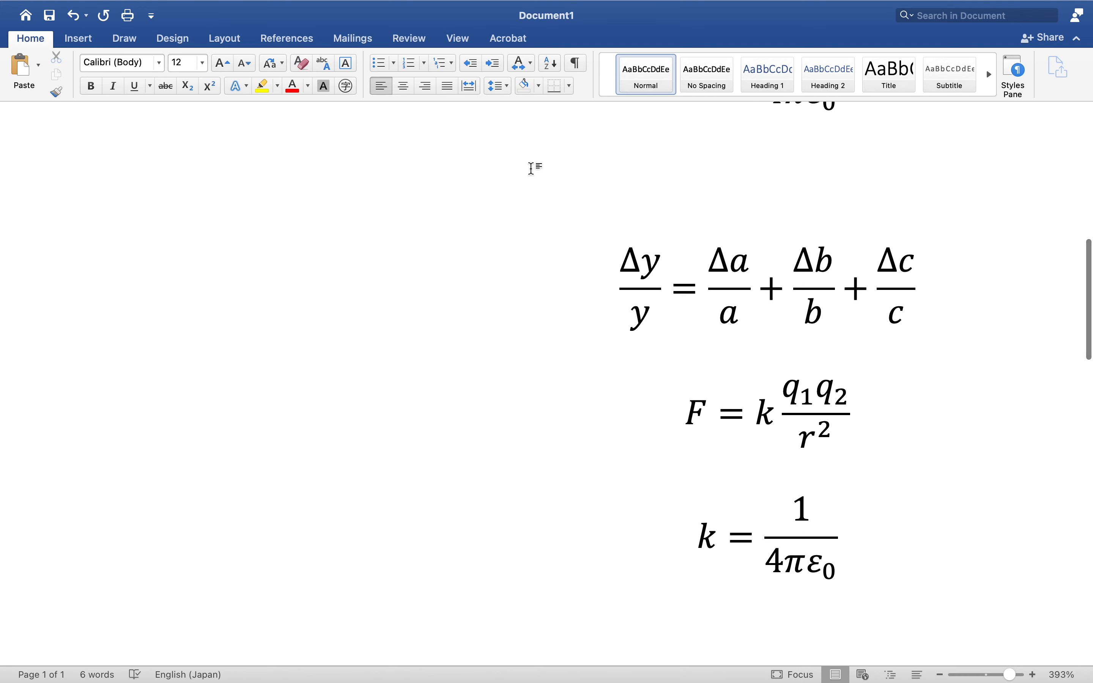
scroll(952, 385, up, 3)
scroll(953, 387, down, 1)
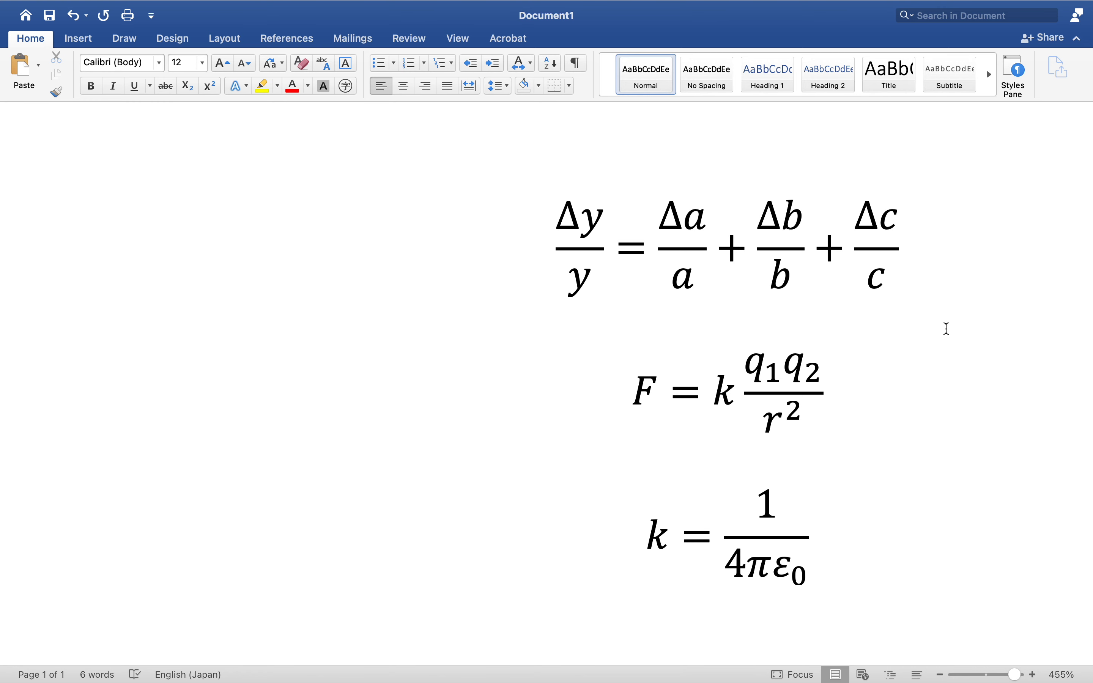
scroll(945, 328, right, 3)
click(836, 251)
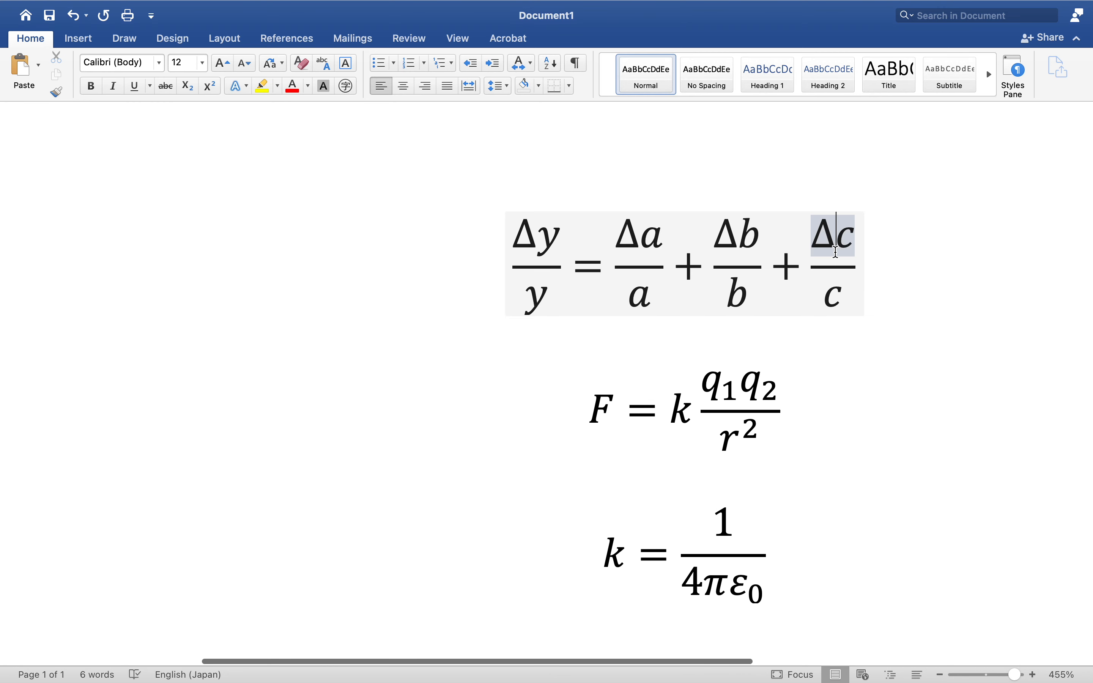
click(932, 258)
scroll(935, 261, down, 2)
scroll(934, 261, right, 2)
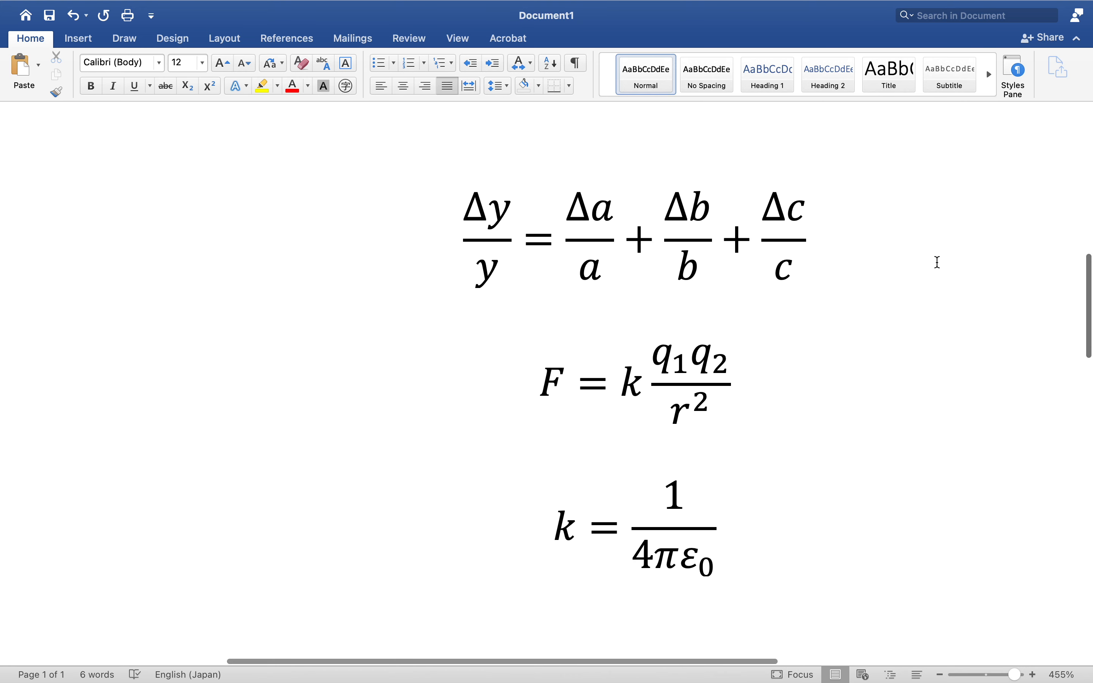
scroll(936, 261, down, 1)
scroll(937, 261, right, 1)
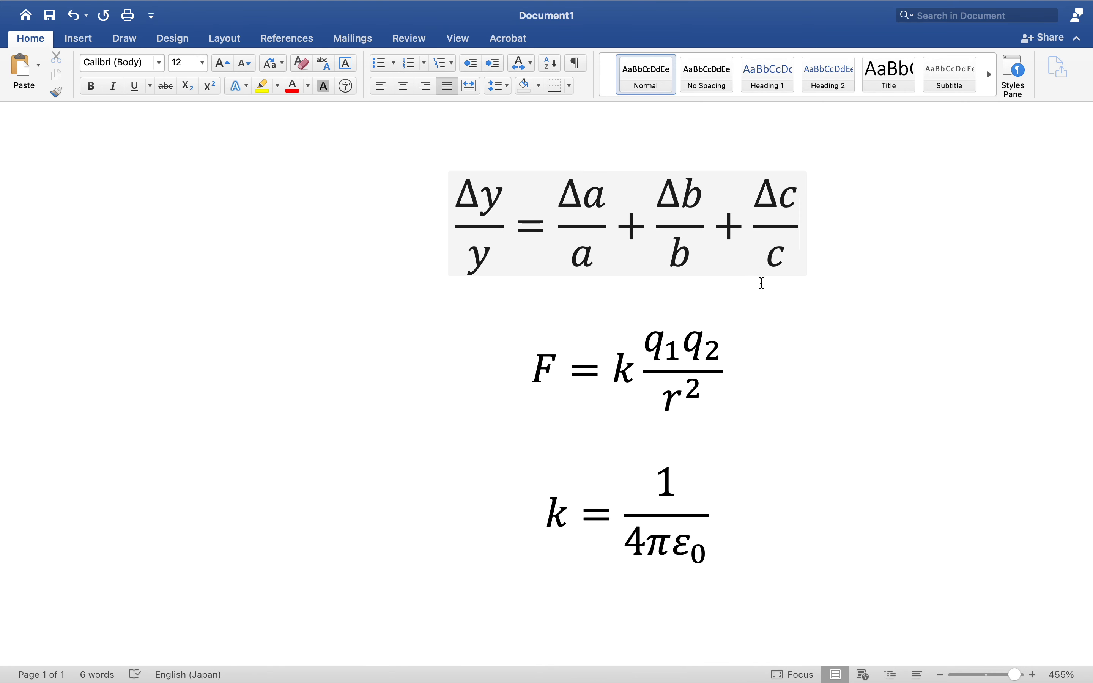
click(663, 303)
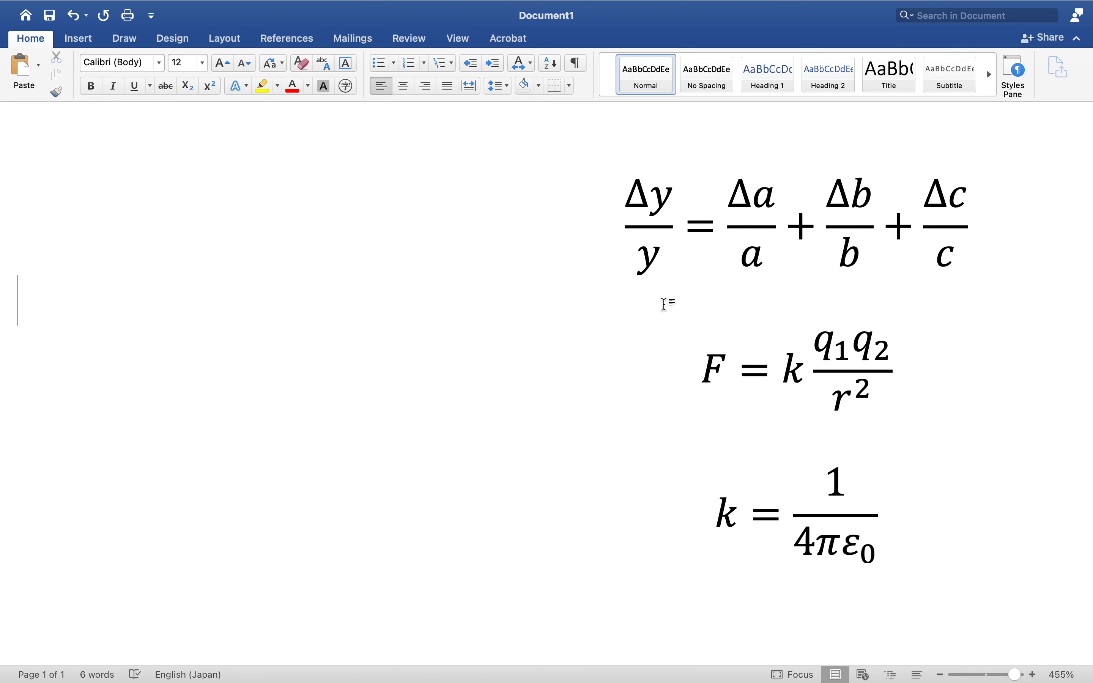
scroll(664, 303, right, 5)
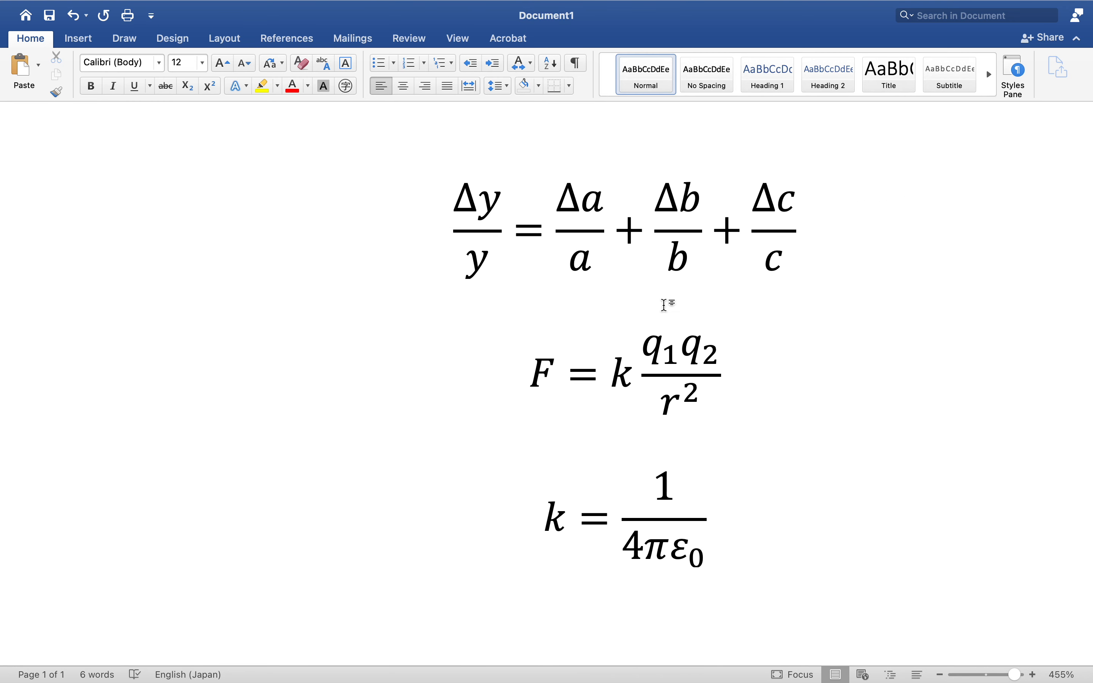